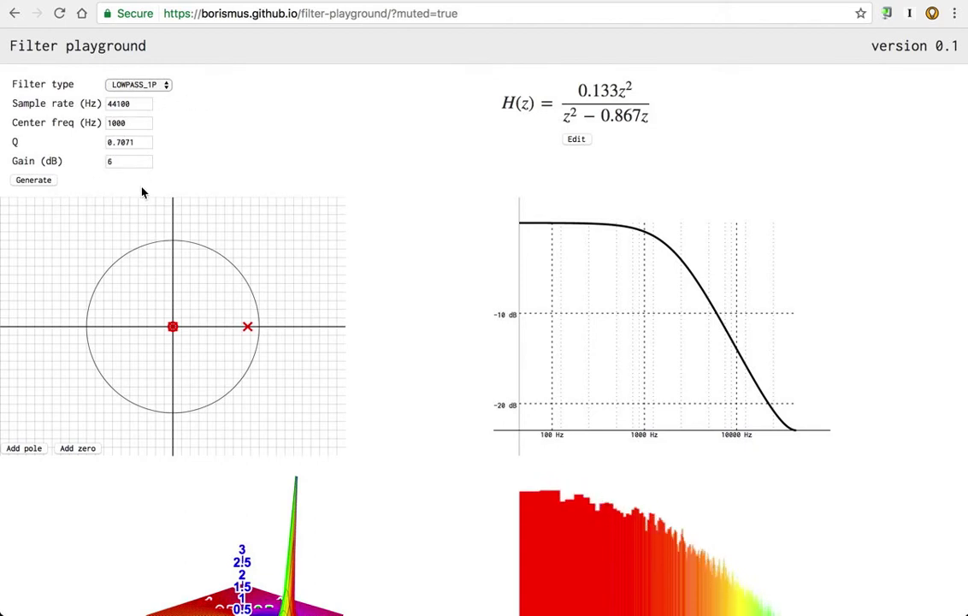
- Look through the available filter types and tilt the complex 3D view of the filter's response
left_click(149, 86)
left_click(151, 86)
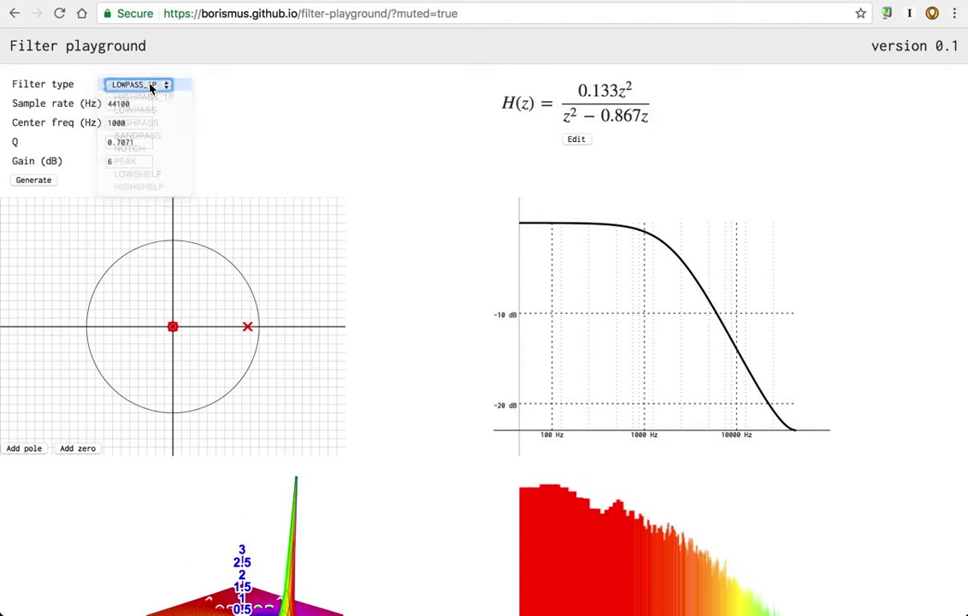
left_click(150, 86)
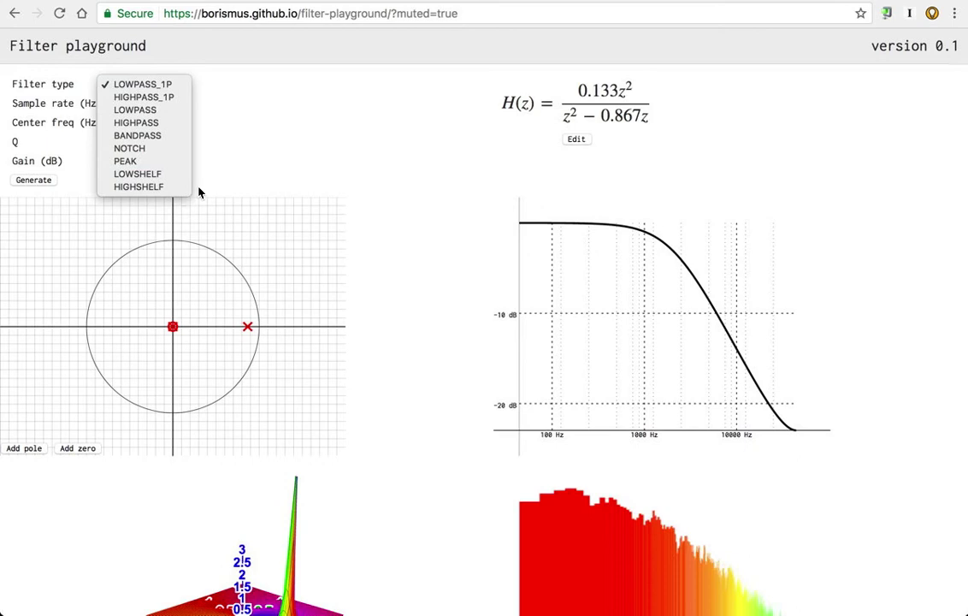
left_click(260, 153)
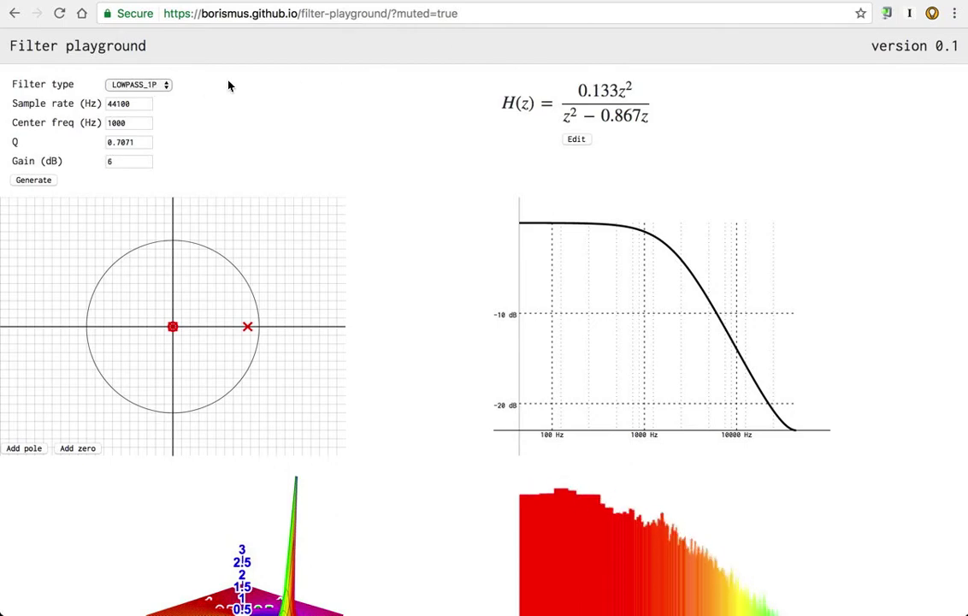
scroll(633, 120, "down", 2)
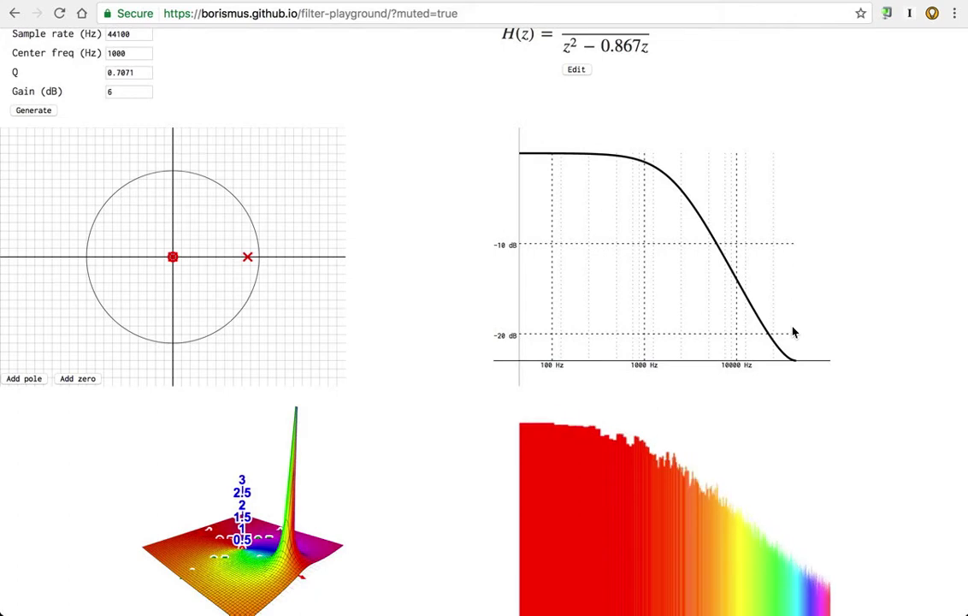
scroll(793, 332, "down", 3)
left_click_drag(287, 472, 230, 452)
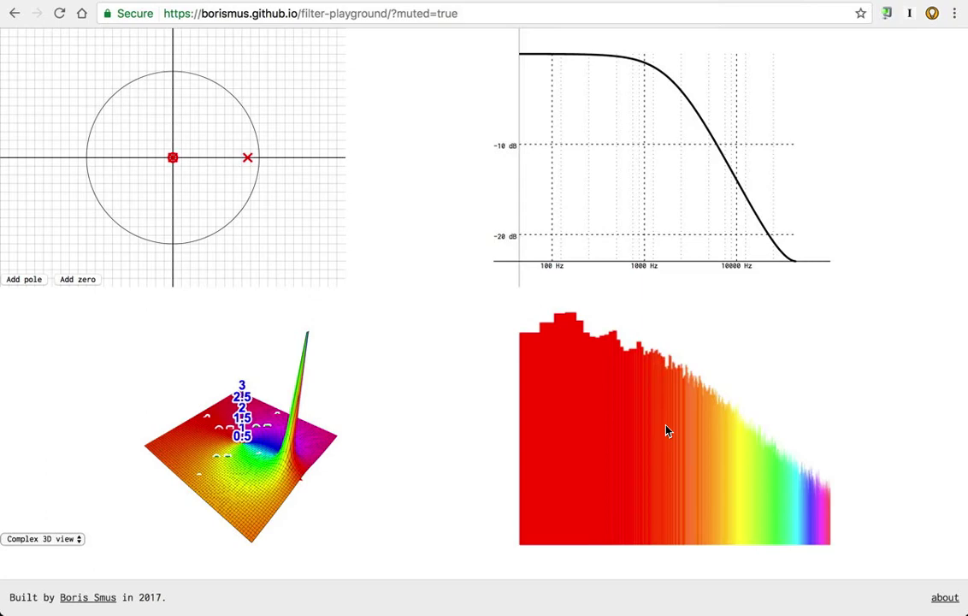
- Reload the filter playground page without the ?muted=true parameter in its address
left_click(389, 19)
left_click_drag(390, 14, 457, 14)
key("BackSpace")
key("Return")
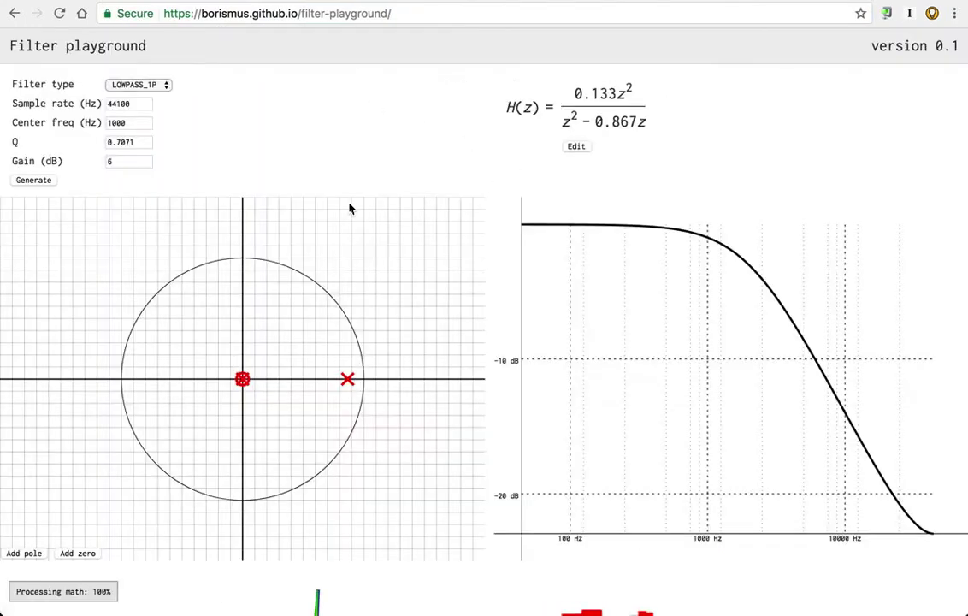
- Adjust the system volume and examine the 3D response plot and the live frequency spectrum
scroll(659, 480, "down", 3)
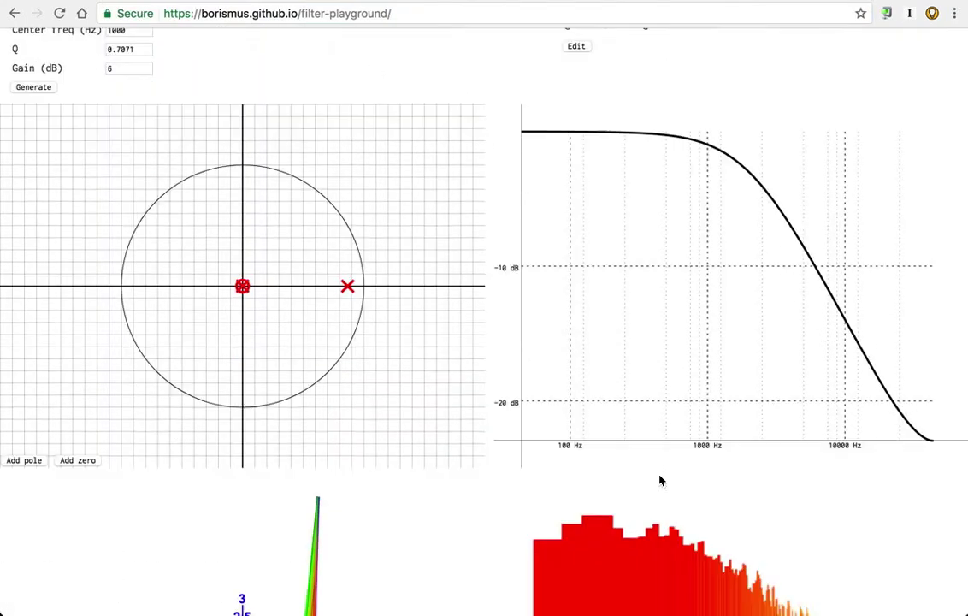
key("XF86AudioRaiseVolume")
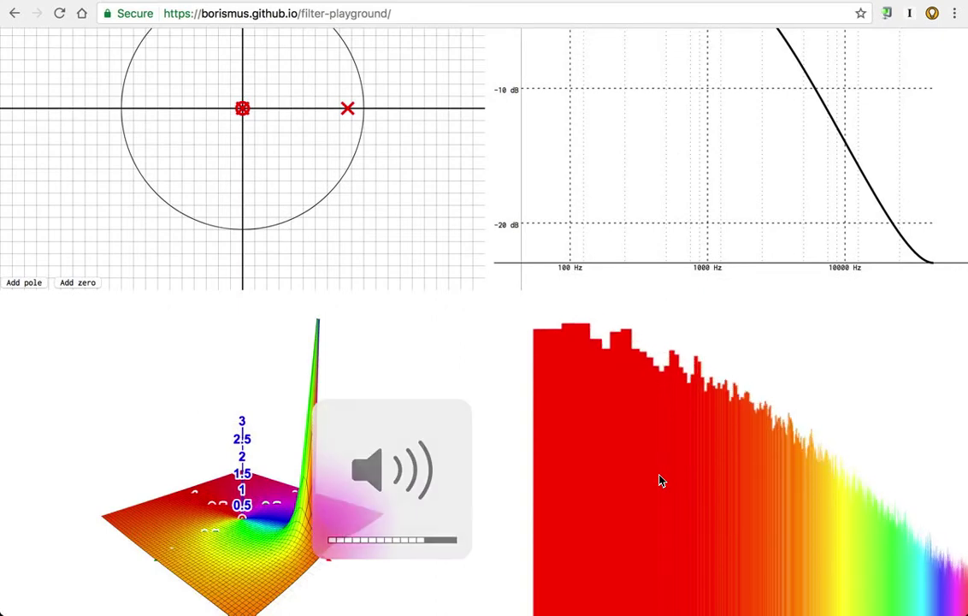
scroll(663, 488, "down", 2)
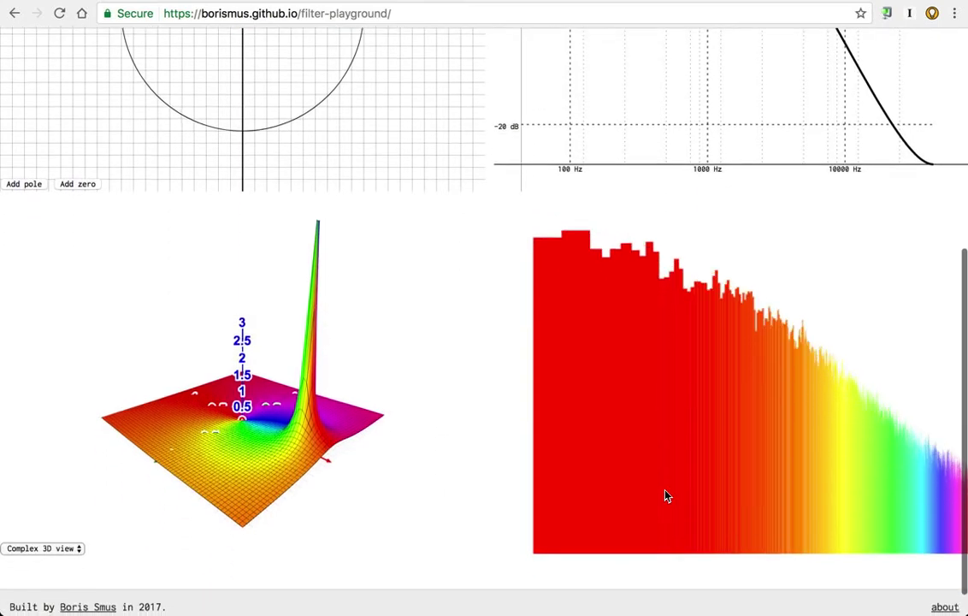
scroll(694, 467, "up", 1)
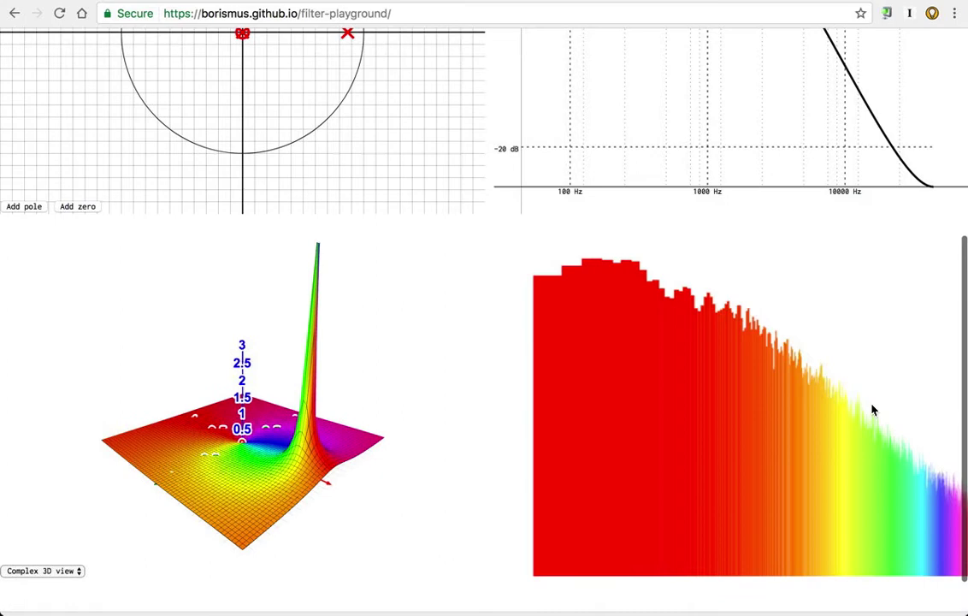
scroll(778, 411, "up", 5)
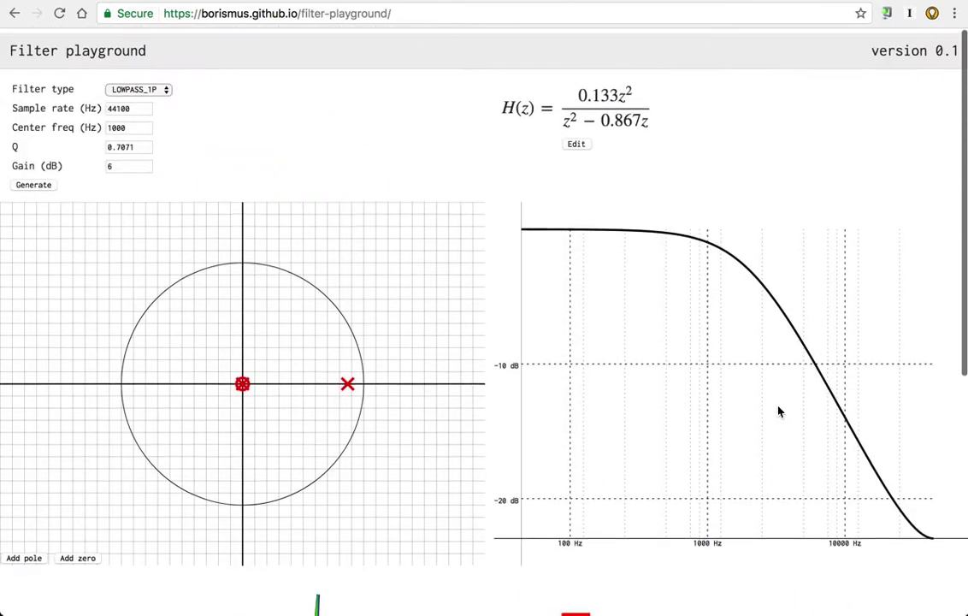
- Generate a BANDPASS filter with a center frequency of 500 Hz
left_click(137, 84)
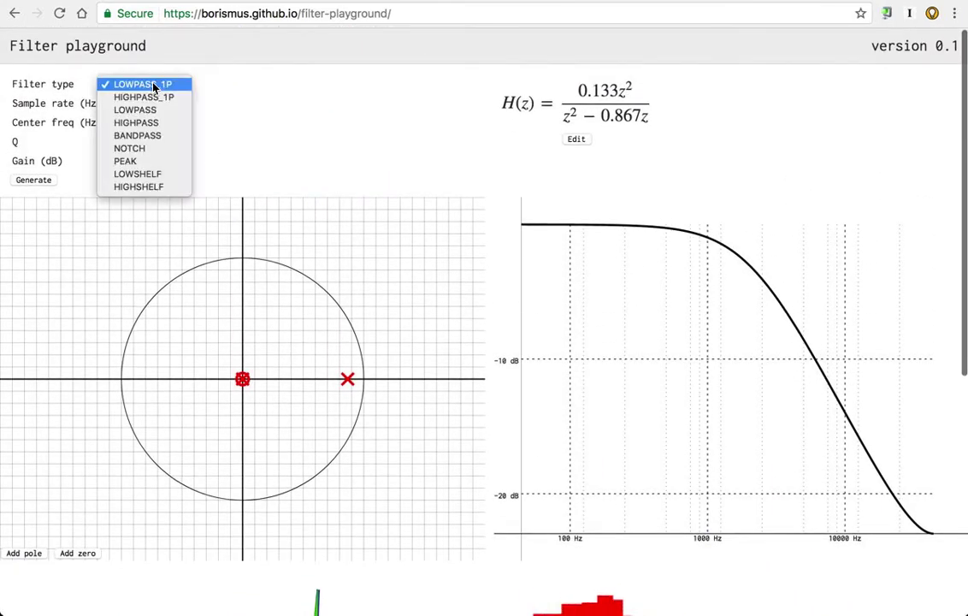
left_click(181, 137)
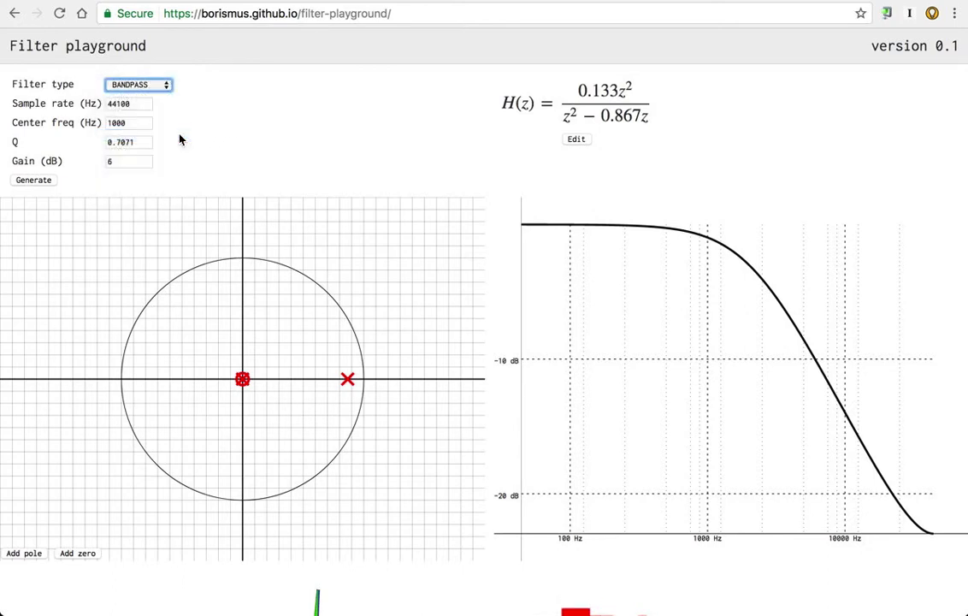
double_click(133, 125)
type("500")
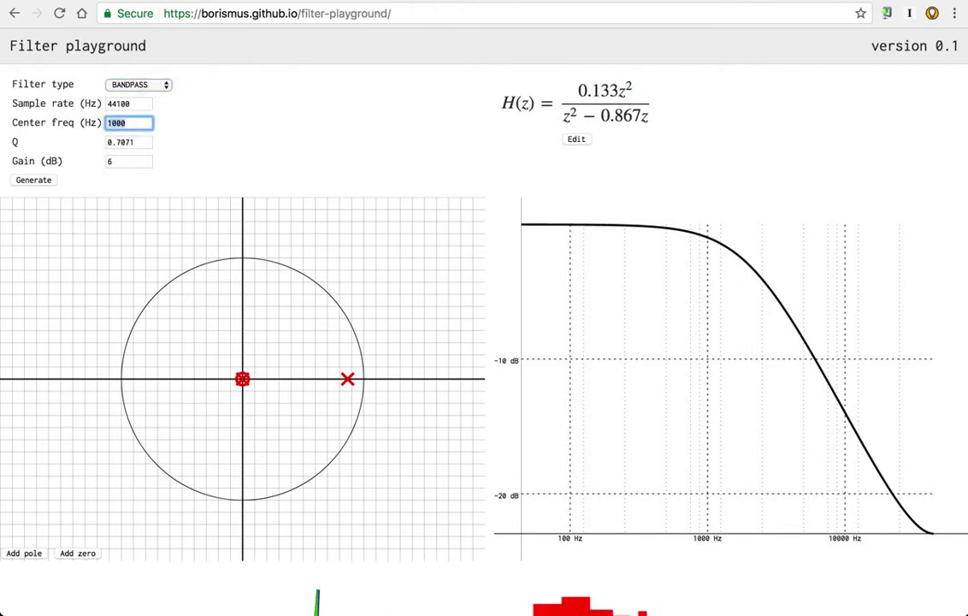
left_click(193, 152)
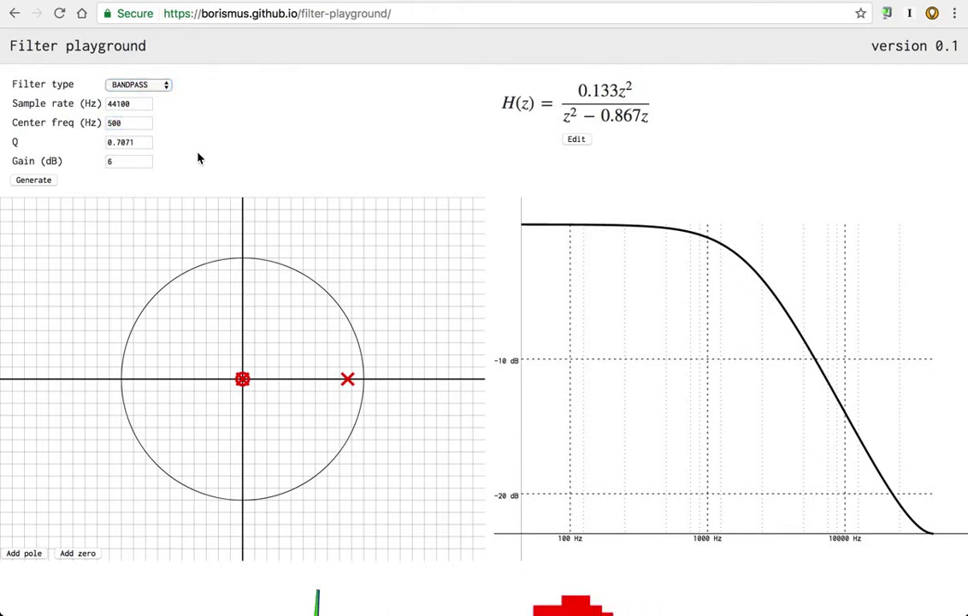
left_click(36, 180)
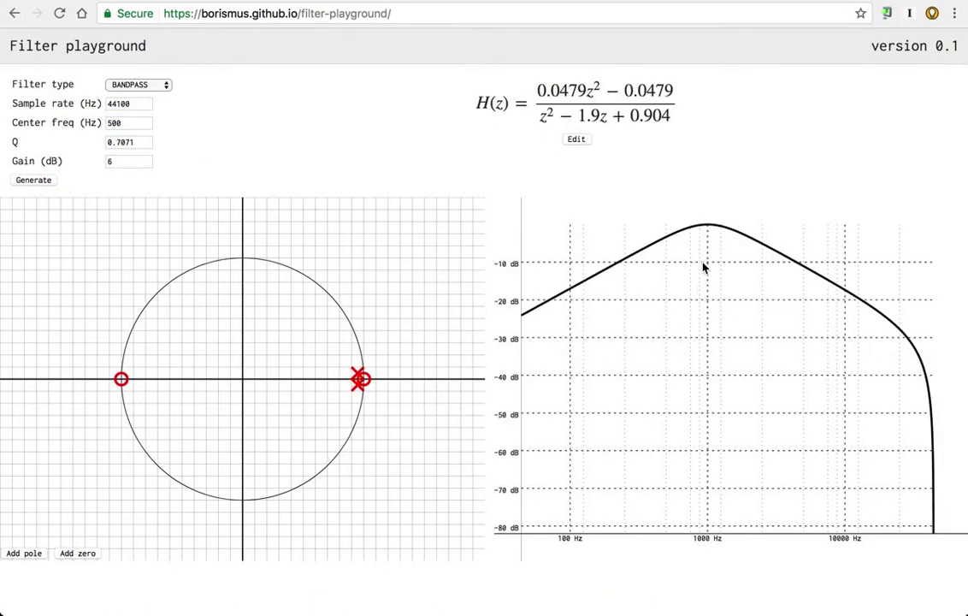
- Edit the transfer function so the numerator's z² coefficient is 0.1, and save it
scroll(703, 268, "down", 1)
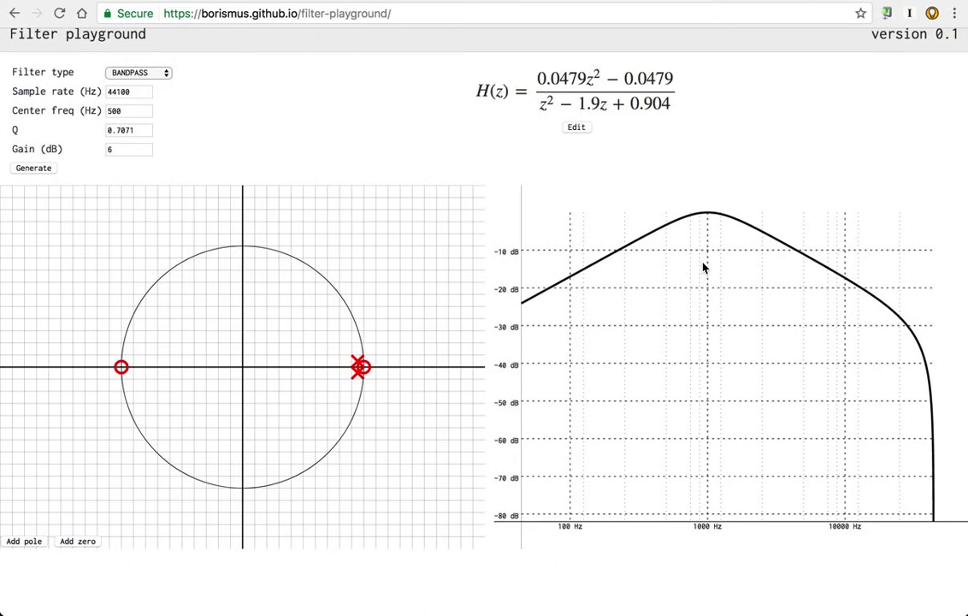
scroll(321, 224, "up", 1)
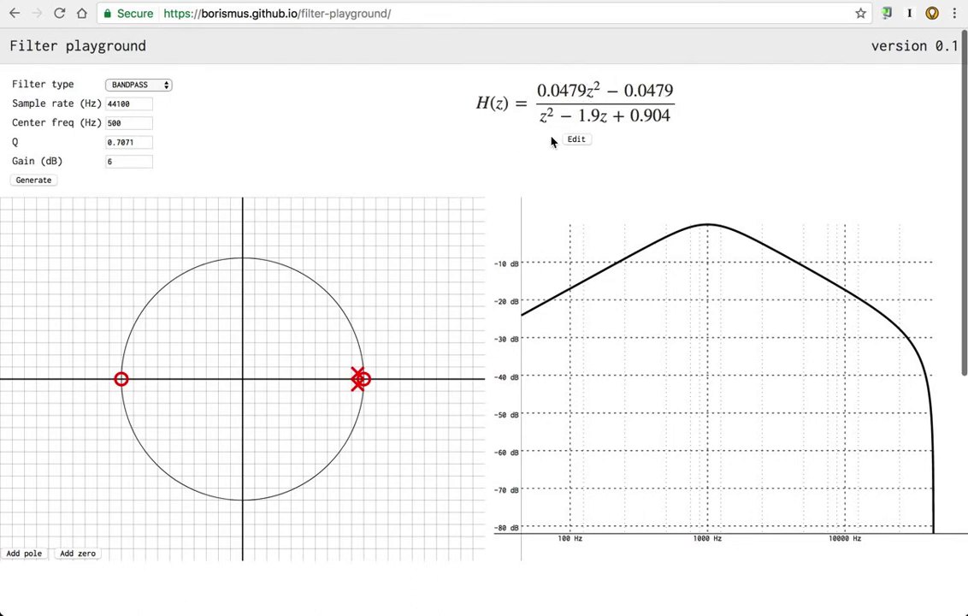
left_click(578, 141)
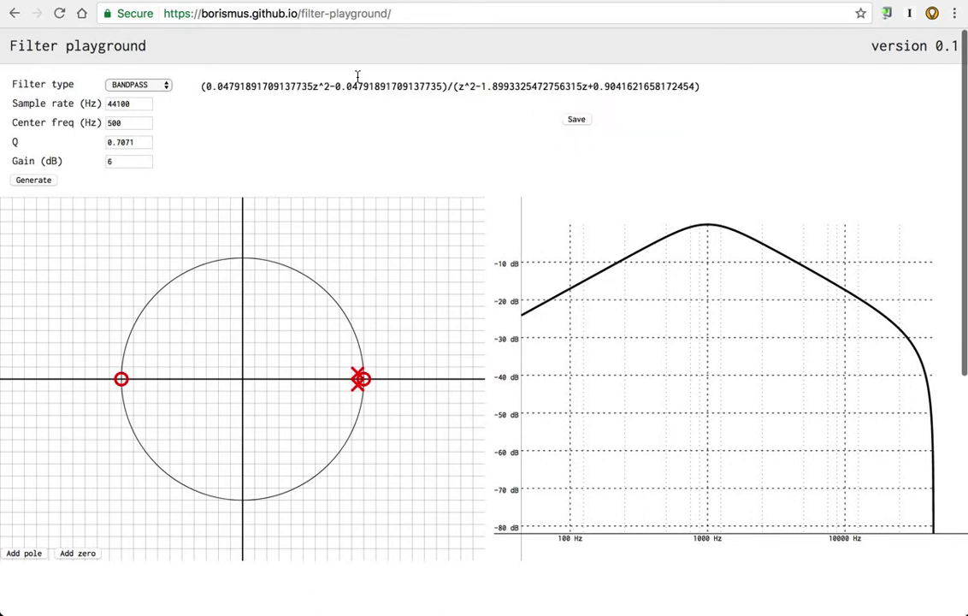
left_click(218, 85)
left_click(314, 86, "shift")
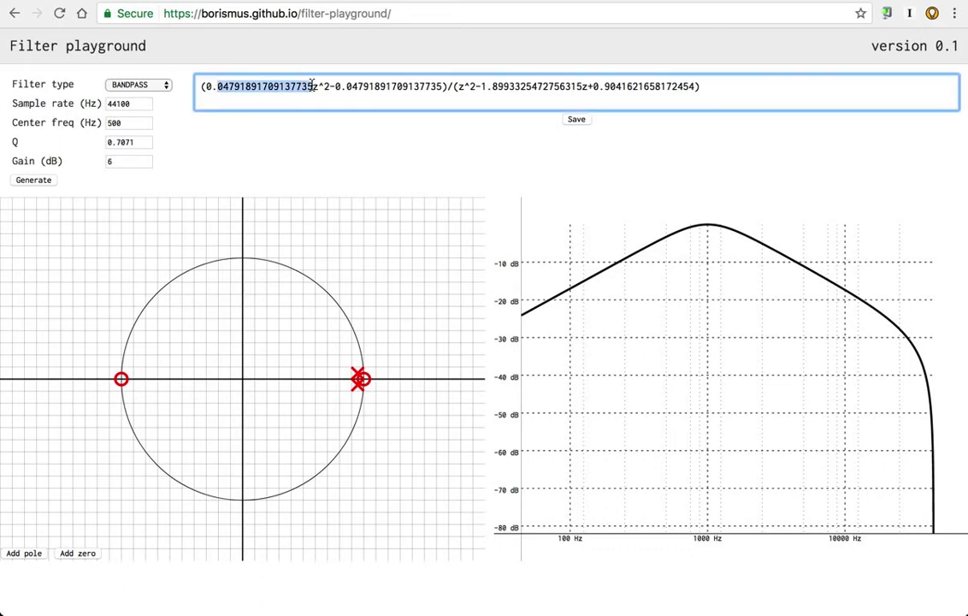
type("1")
left_click(576, 119)
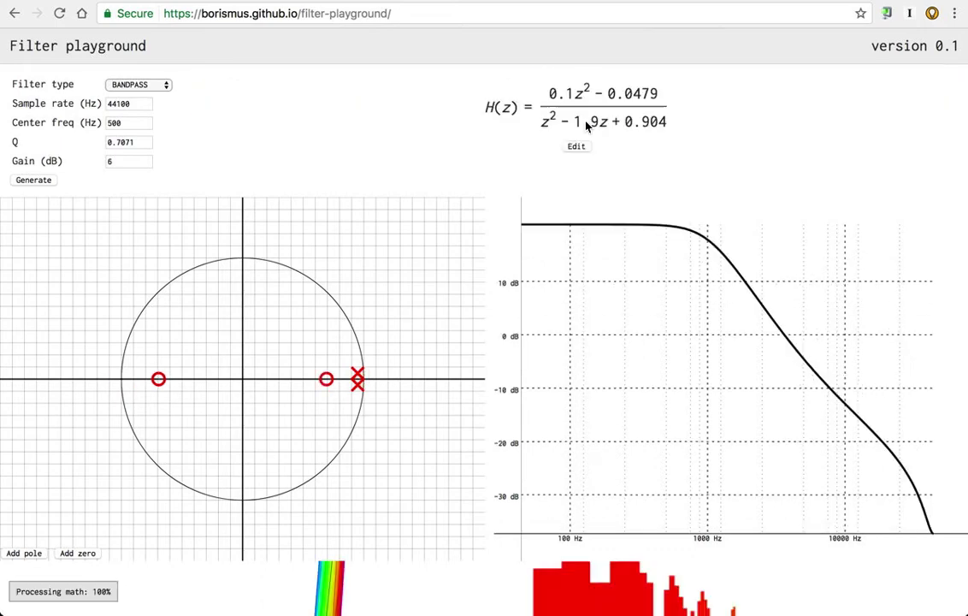
- Set the constant term of the transfer function's denominator to 1 and save it
left_click(582, 142)
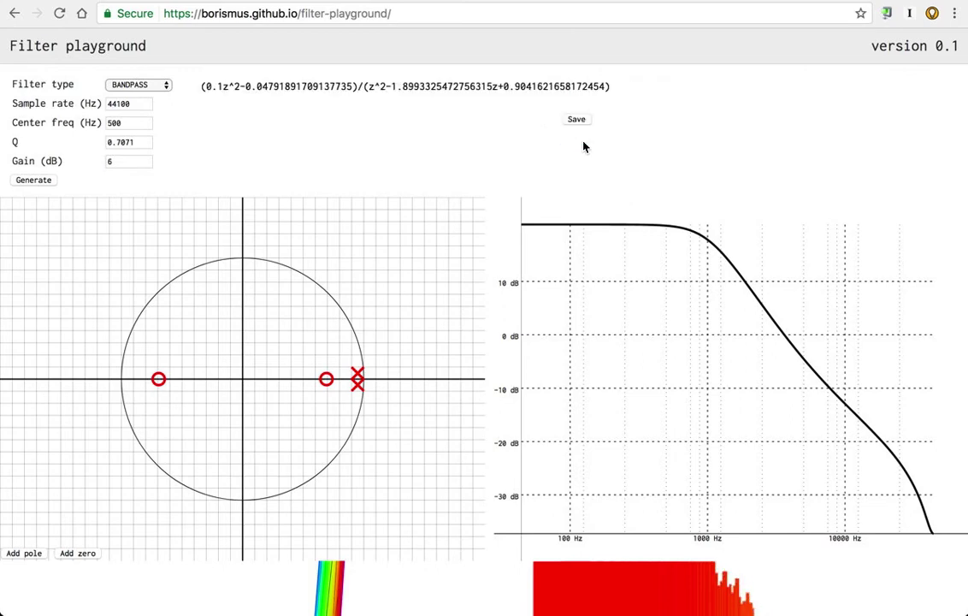
left_click(505, 86)
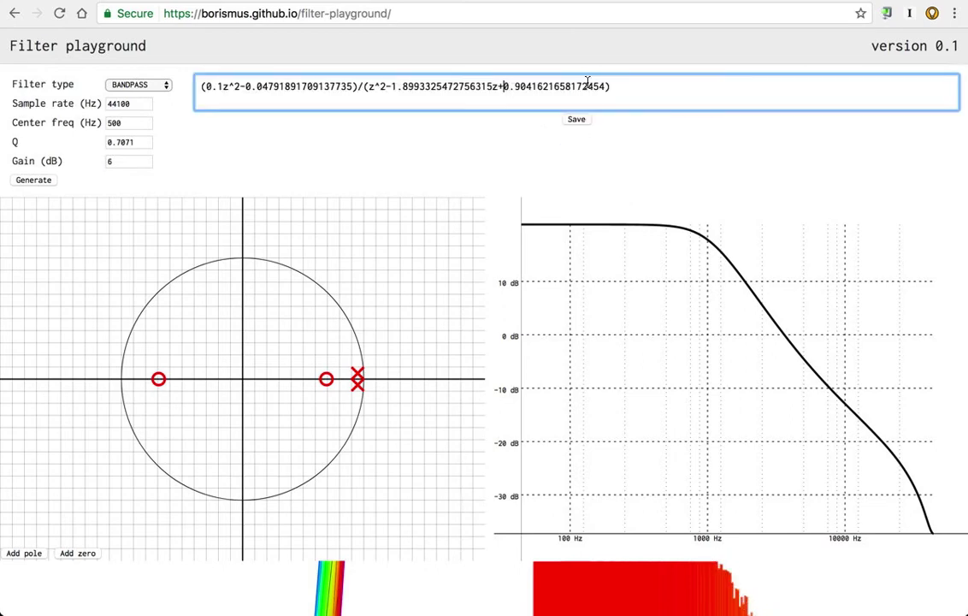
left_click(601, 86, "shift")
type("1")
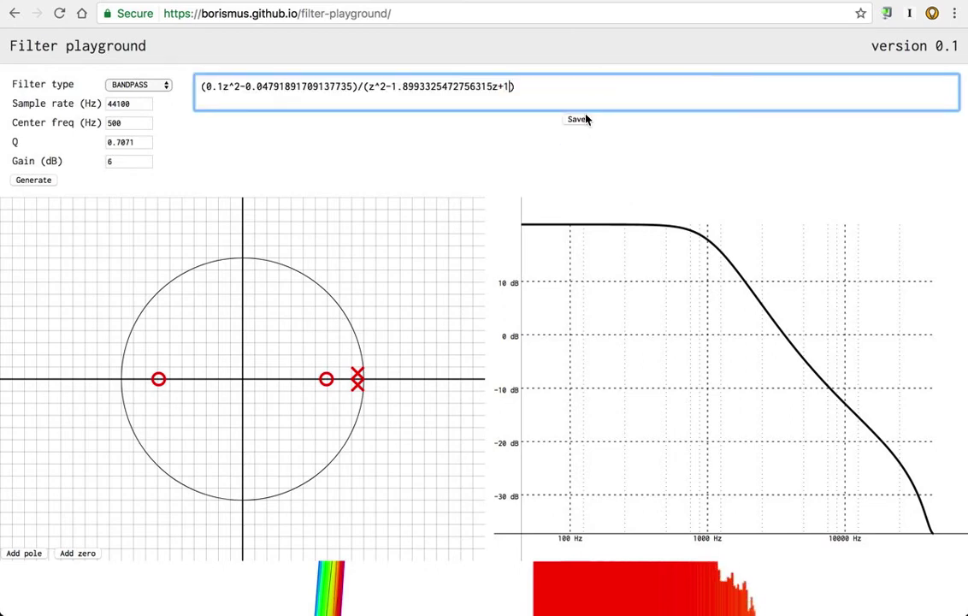
left_click(577, 119)
- Adjust the system volume for listening to the edited filter
key("XF86AudioRaiseVolume")
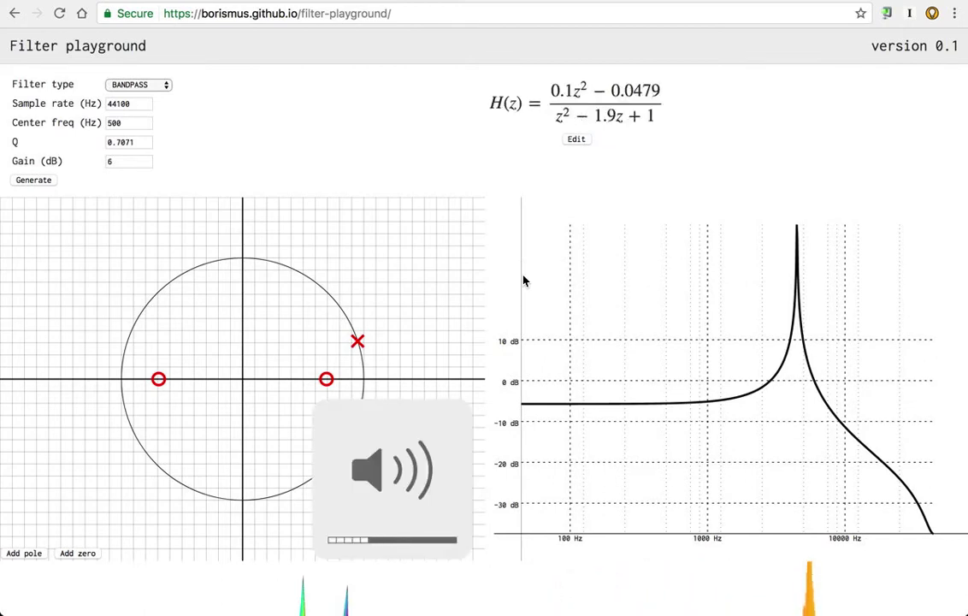
key("XF86AudioRaiseVolume")
key("XF86AudioLowerVolume")
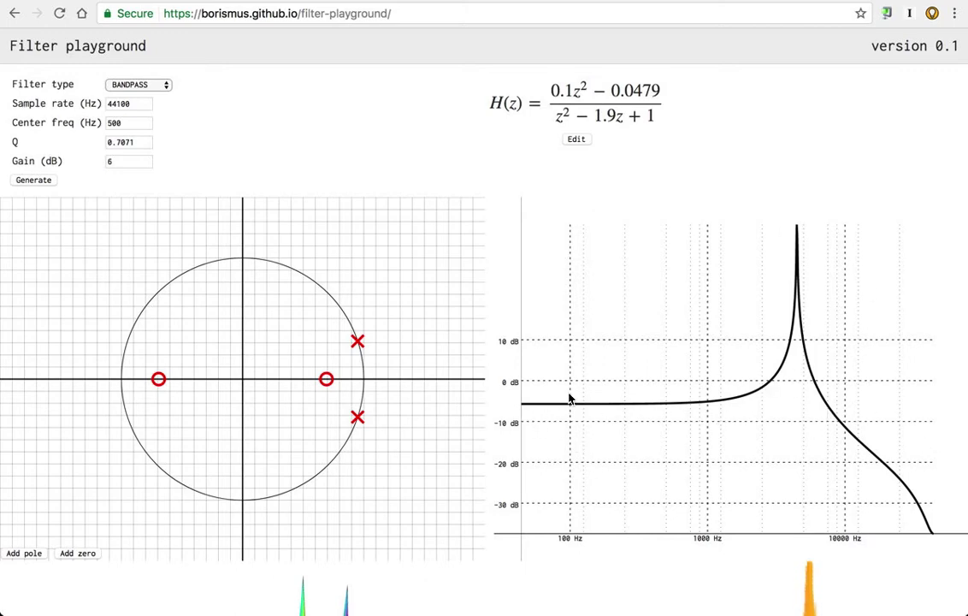
- Move both zeros outward along the real axis to just inside the unit circle at about 0.95 and -0.95
scroll(577, 422, "down", 2)
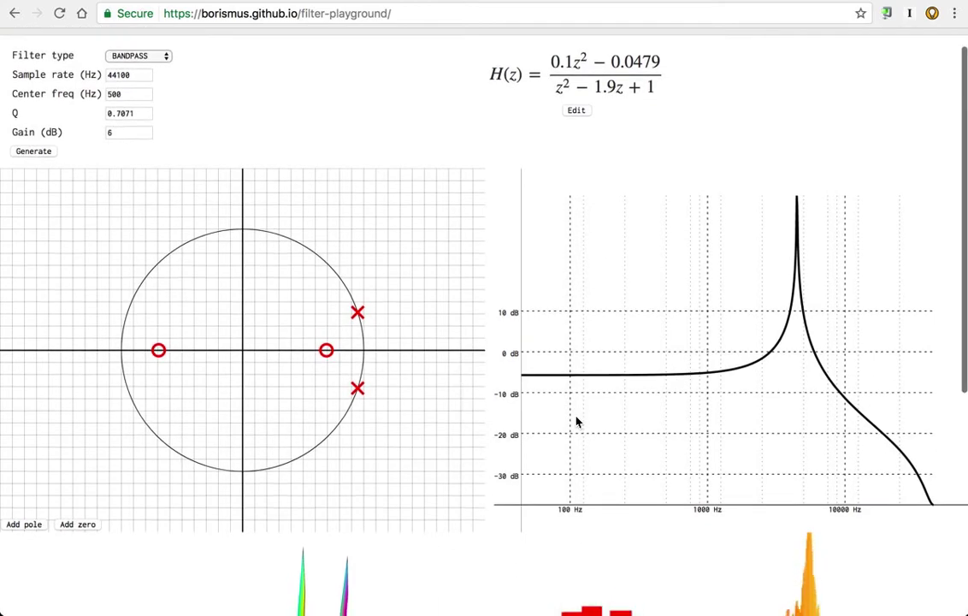
scroll(577, 422, "down", 3)
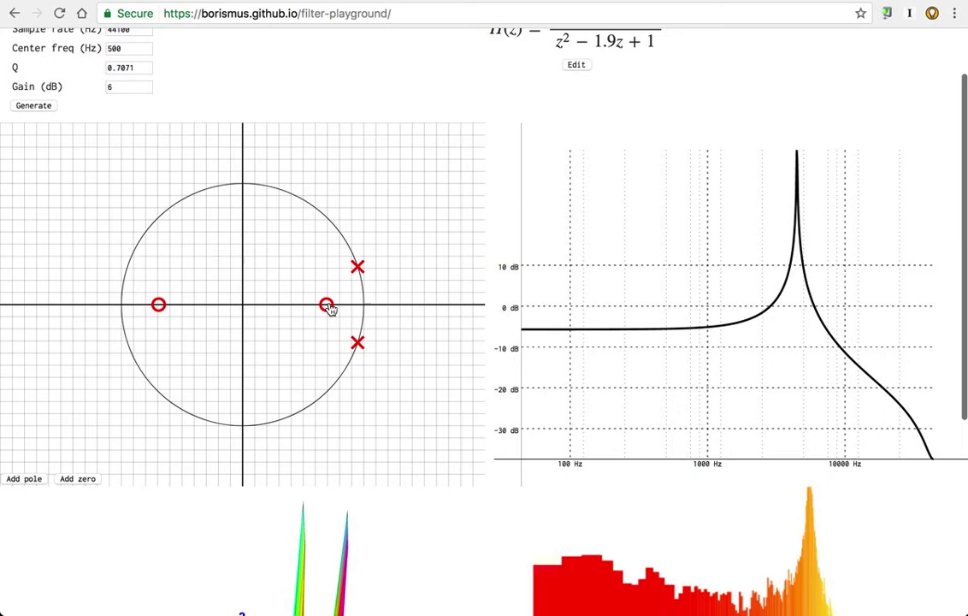
left_click_drag(329, 306, 361, 309)
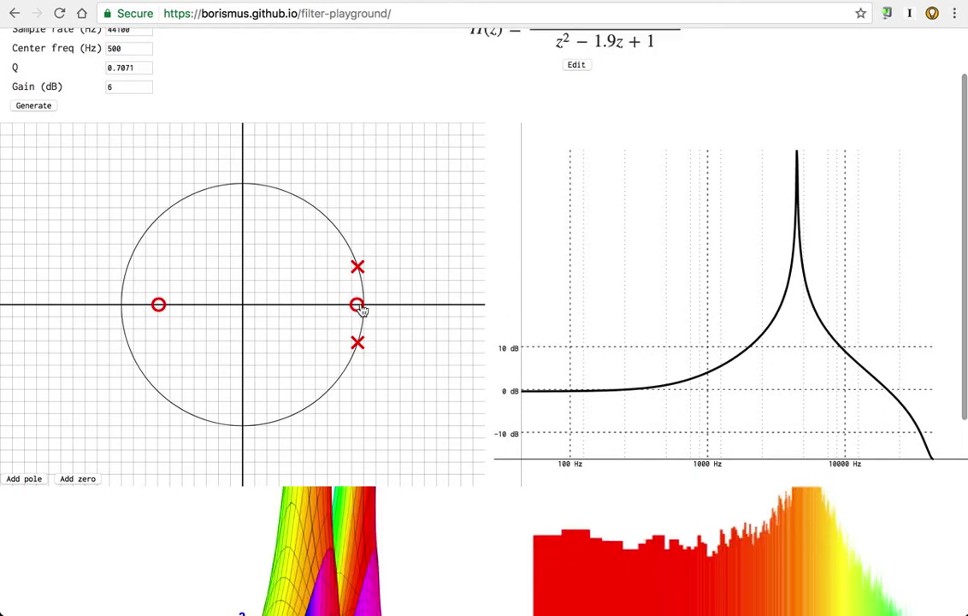
left_click_drag(160, 306, 129, 311)
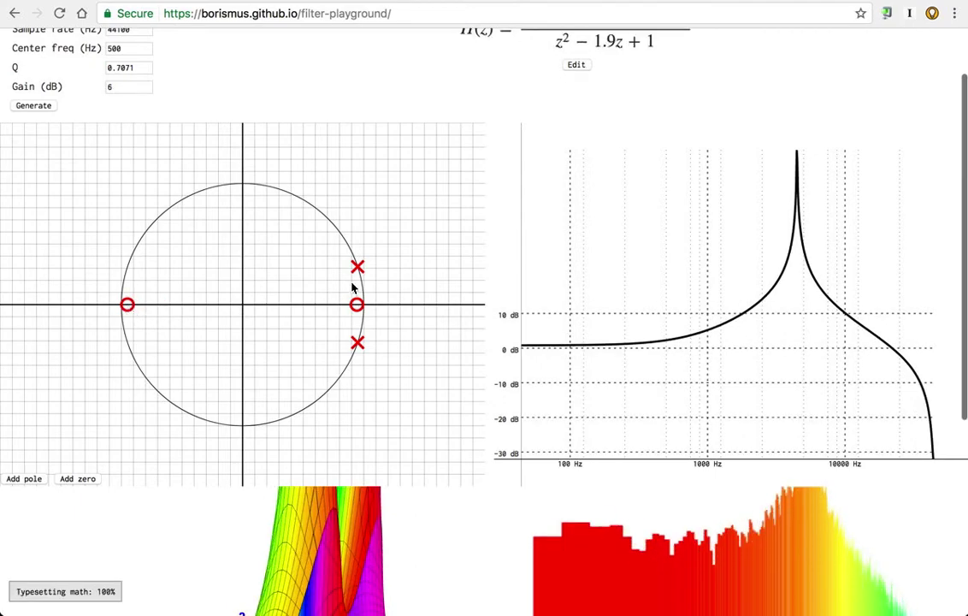
- Add a pole pair and move it along the unit circle closer to the imaginary axis
left_click(26, 478)
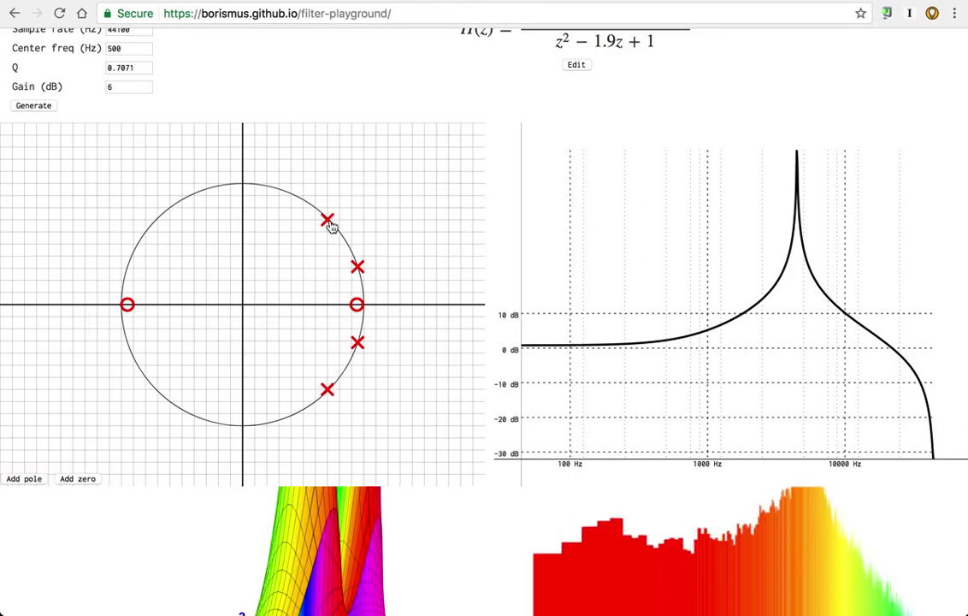
left_click_drag(331, 226, 280, 197)
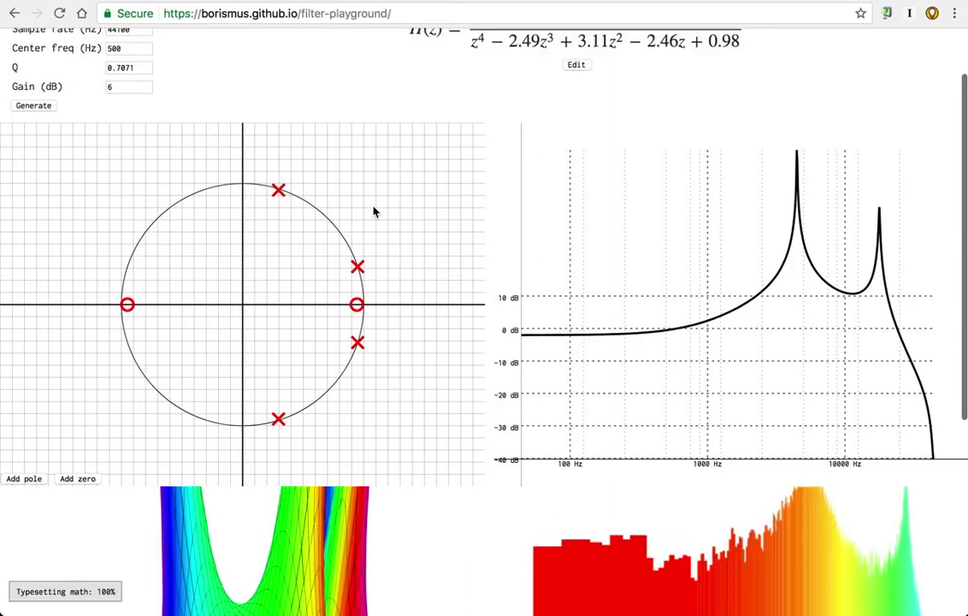
- Remove the added pole pair nearest the imaginary axis by moving it off the pole-zero plot
scroll(402, 223, "up", 2)
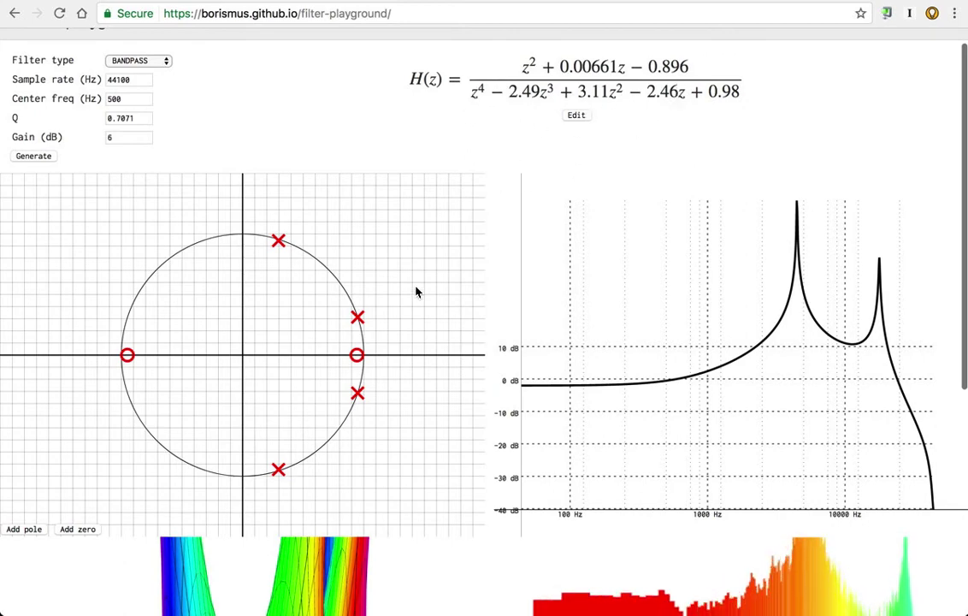
scroll(415, 289, "down", 1)
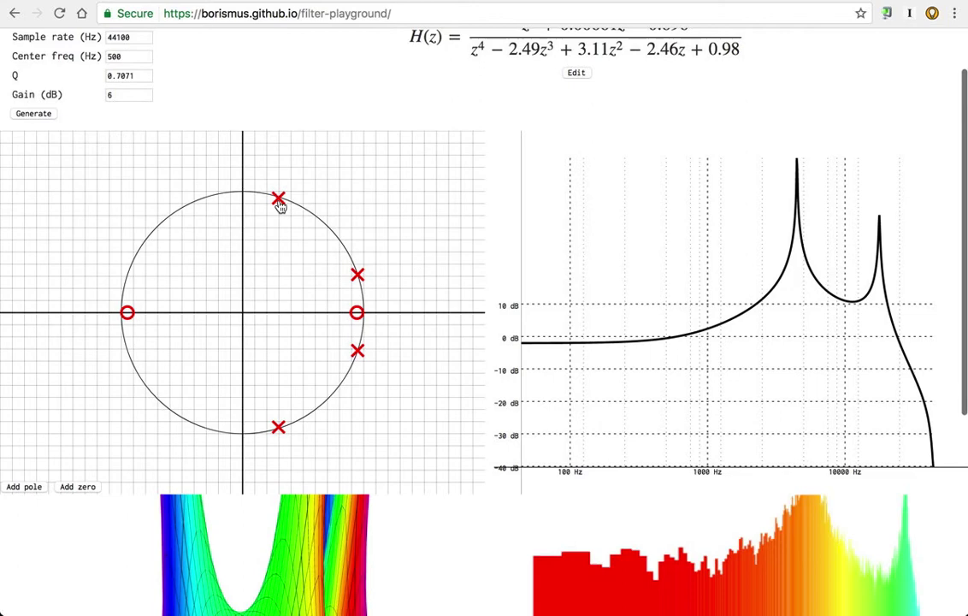
left_click_drag(278, 198, 475, 141)
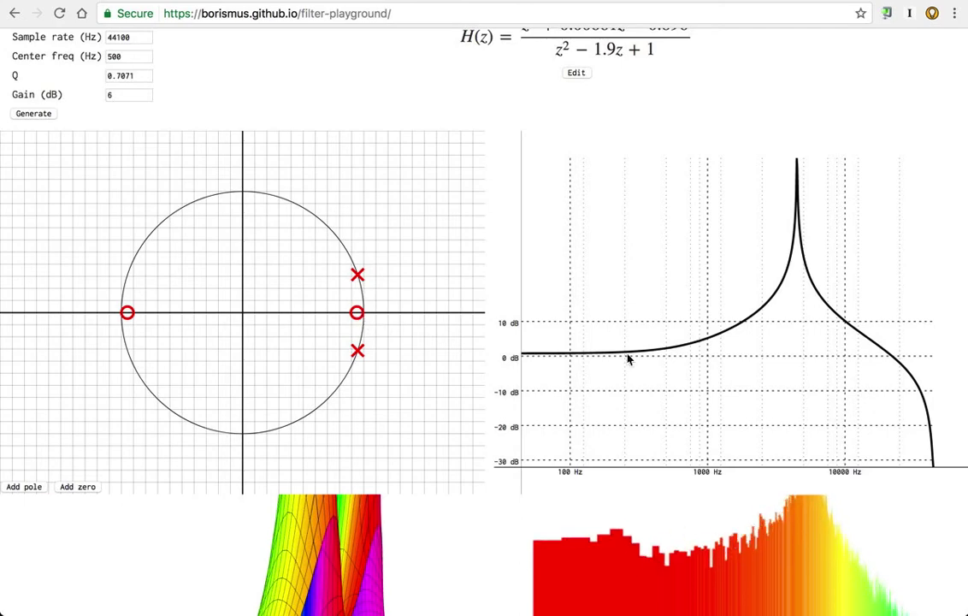
- Examine the frequency response and live spectrum against the 3D transfer function surface, rotating the surface to see it from another side
scroll(631, 363, "down", 2)
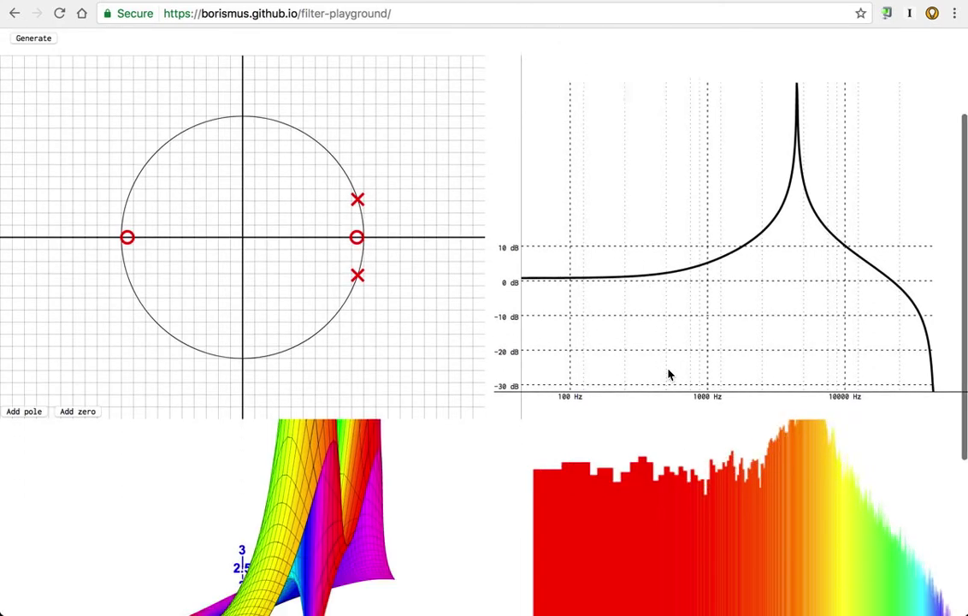
scroll(670, 374, "down", 2)
scroll(669, 374, "up", 2)
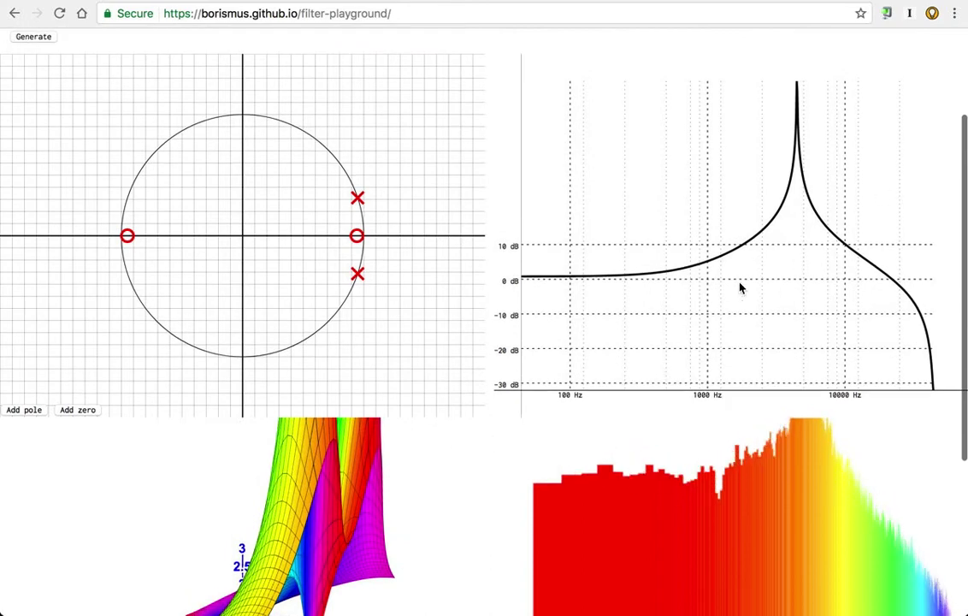
scroll(740, 288, "down", 5)
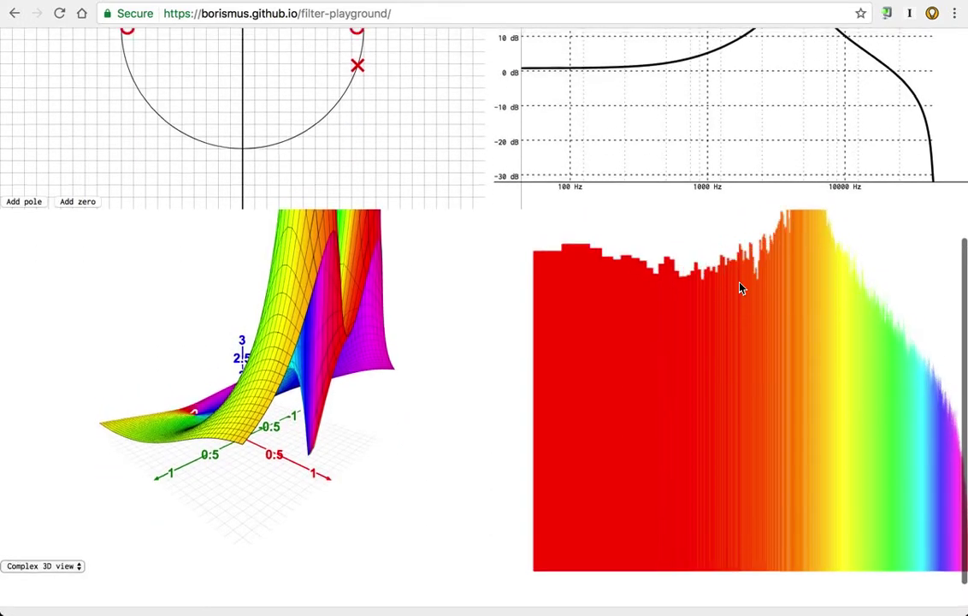
scroll(740, 288, "up", 3)
scroll(633, 430, "down", 1)
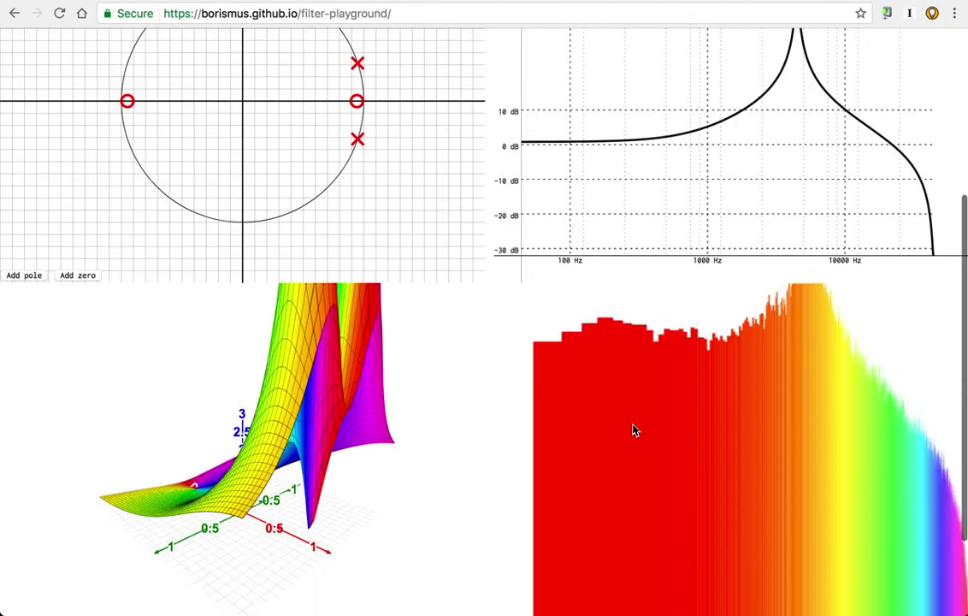
scroll(596, 436, "down", 2)
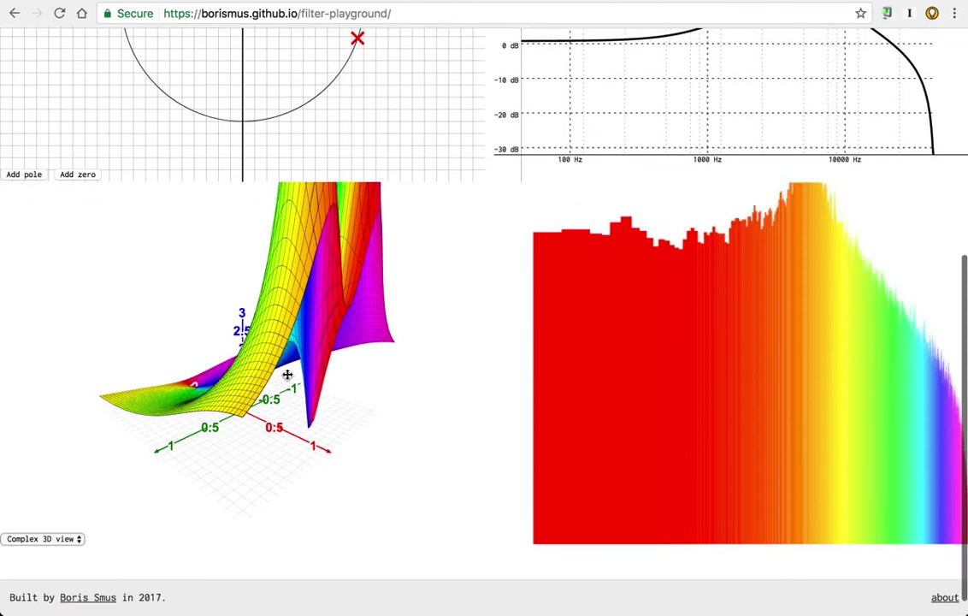
left_click_drag(287, 375, 359, 402)
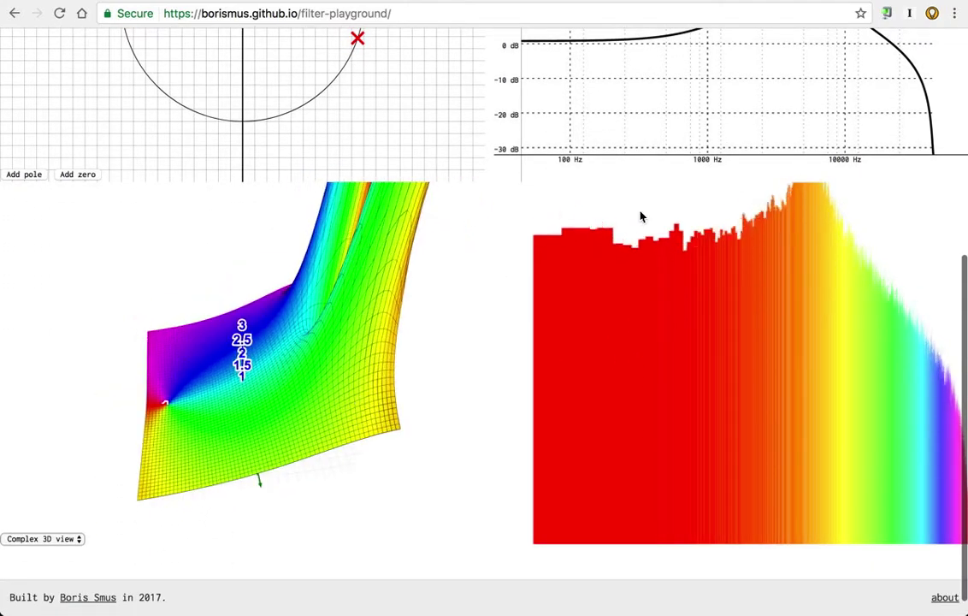
- Pull the pole pair just inside the unit circle, and move it farther from the real axis to about 0.86 ± 0.43j
scroll(639, 216, "up", 4)
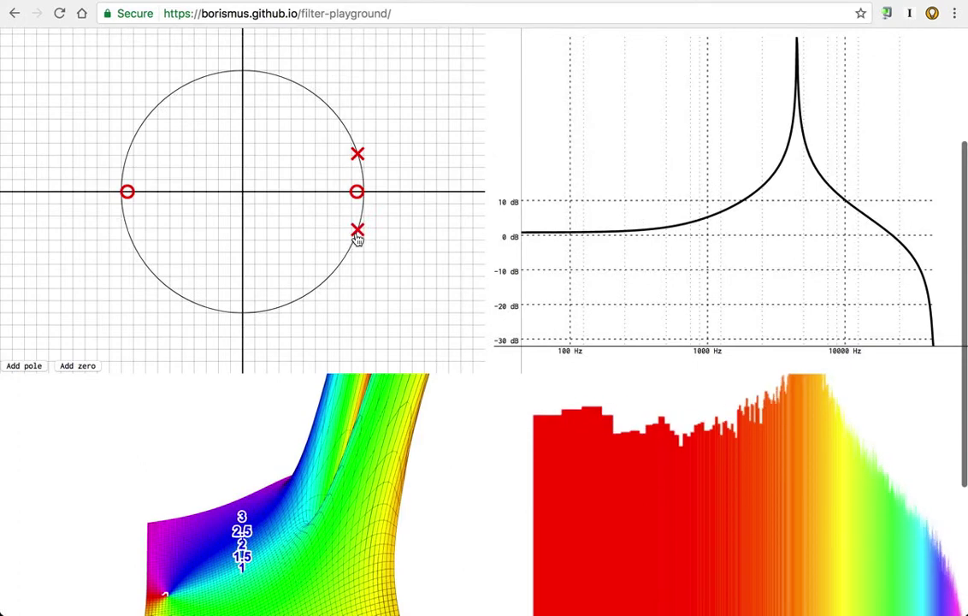
left_click_drag(357, 239, 353, 243)
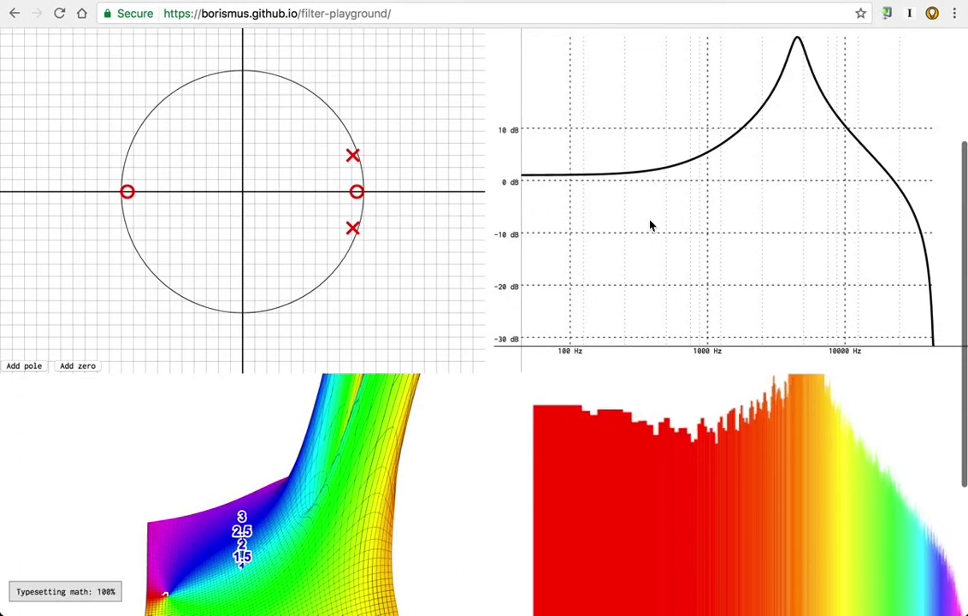
scroll(650, 225, "up", 2)
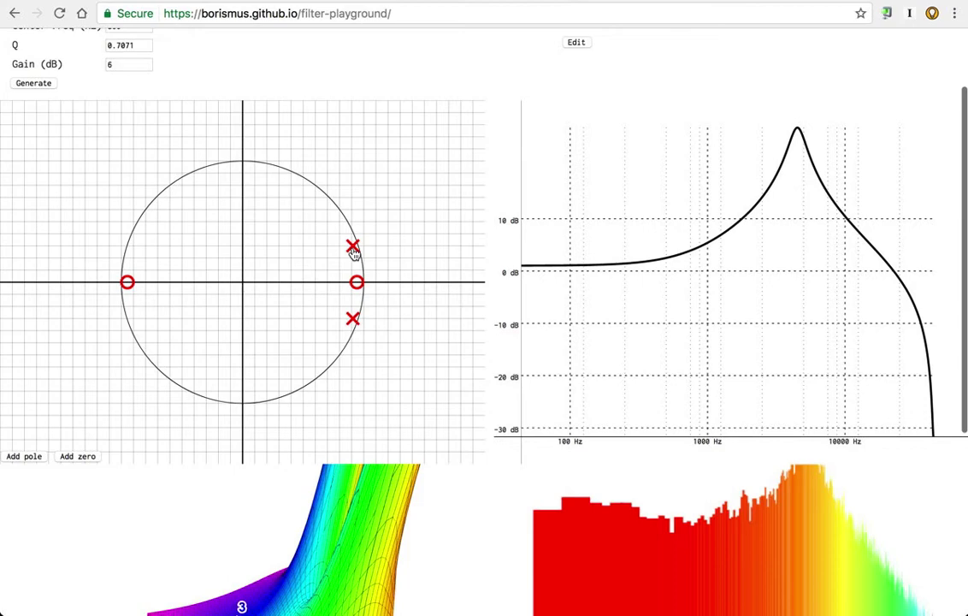
left_click_drag(353, 250, 347, 238)
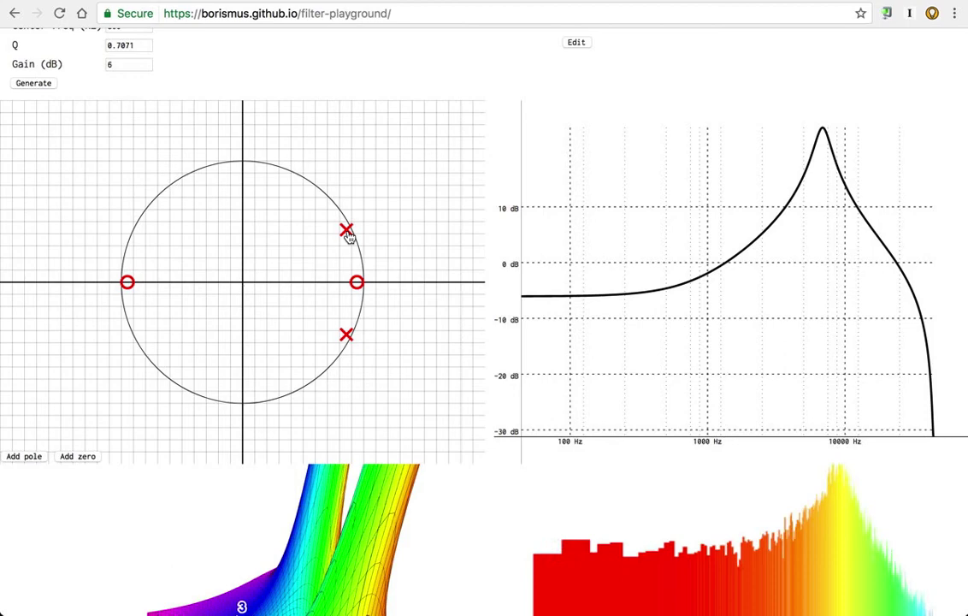
left_click(349, 235)
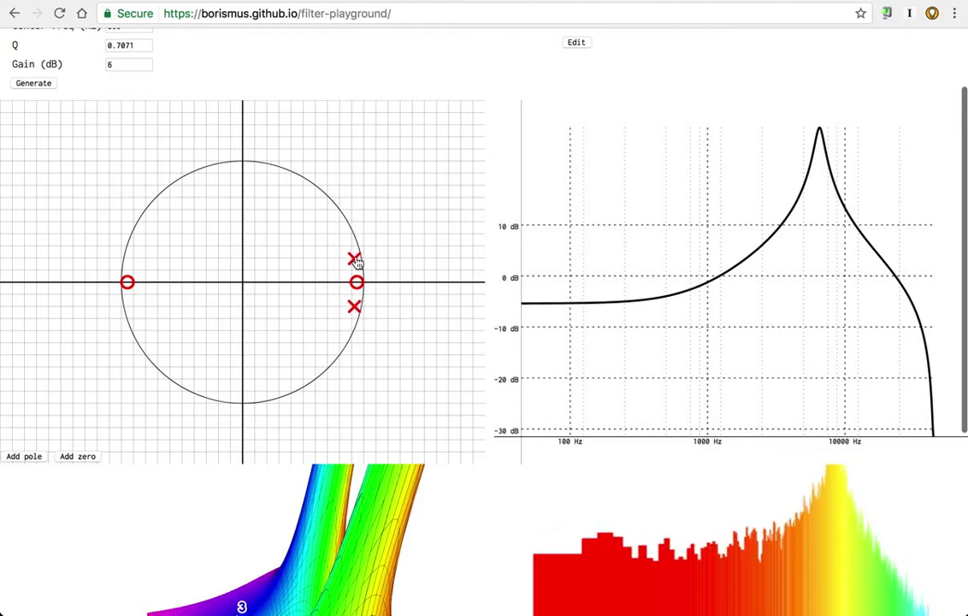
- Try the pole pair near the real axis, deeper inside the unit circle, and back out near the circle to compare the responses
mouse_move(357, 261)
left_mouse_down()
mouse_move(316, 217)
mouse_move(156, 246)
mouse_move(133, 263)
mouse_move(173, 231)
mouse_move(316, 237)
mouse_move(360, 263)
mouse_move(330, 203)
mouse_move(235, 171)
mouse_move(218, 184)
mouse_move(348, 217)
mouse_move(356, 248)
left_mouse_up()
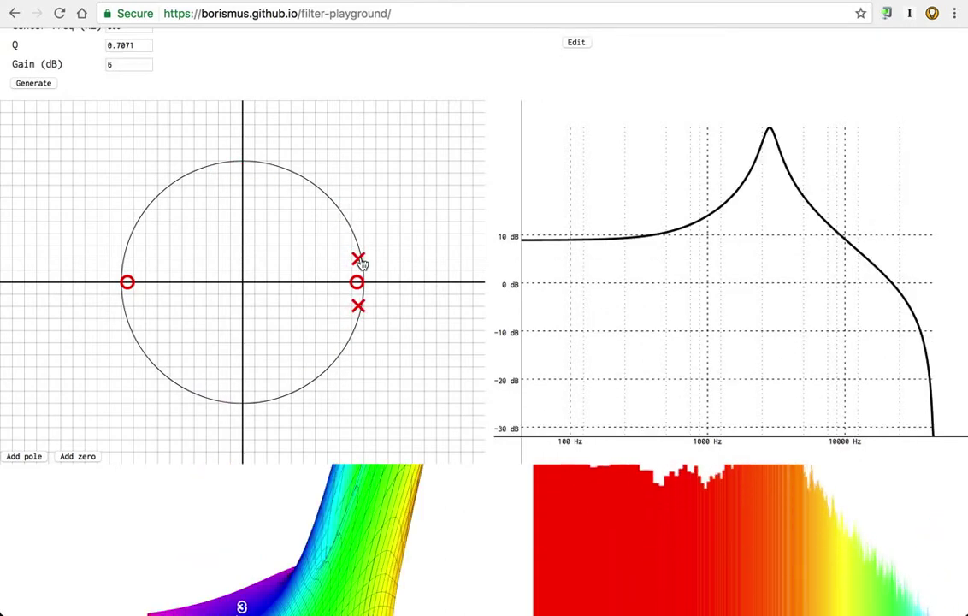
left_click_drag(361, 262, 347, 231)
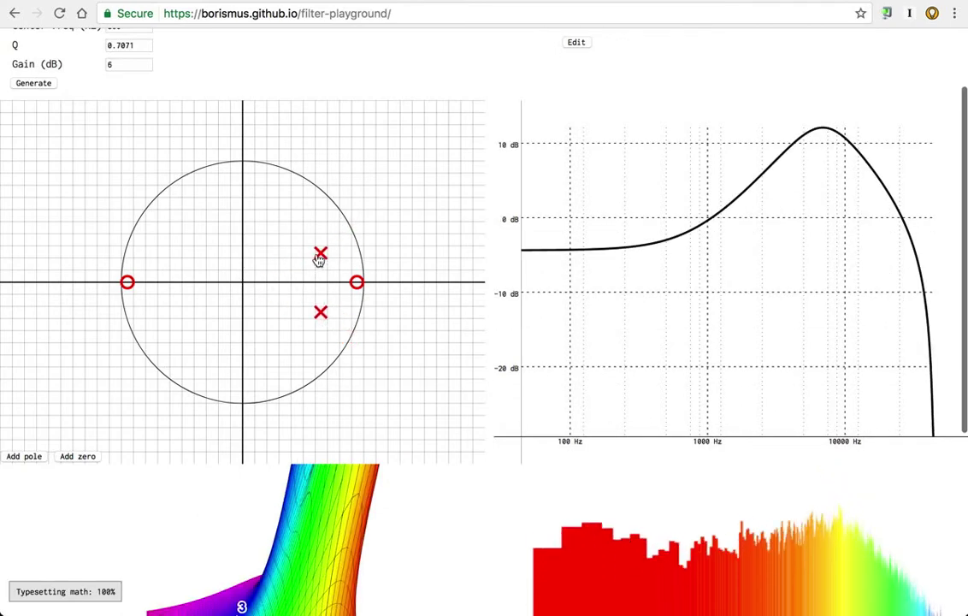
left_click_drag(320, 261, 350, 234)
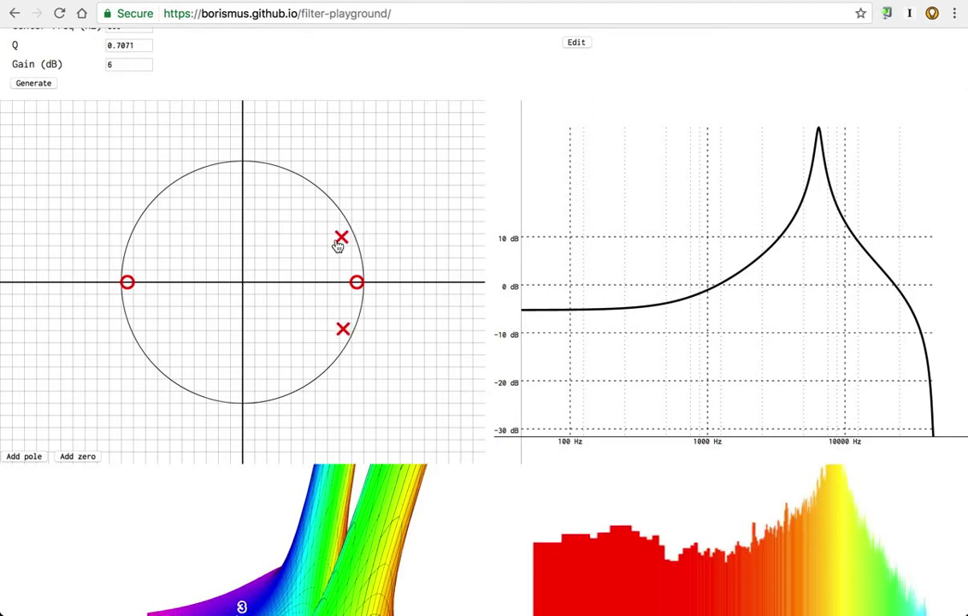
- Try the pole pair outside the unit circle, dismiss the warning, and move the pair back inside to about 0.86 ± 0.46j
left_click_drag(333, 244, 358, 229)
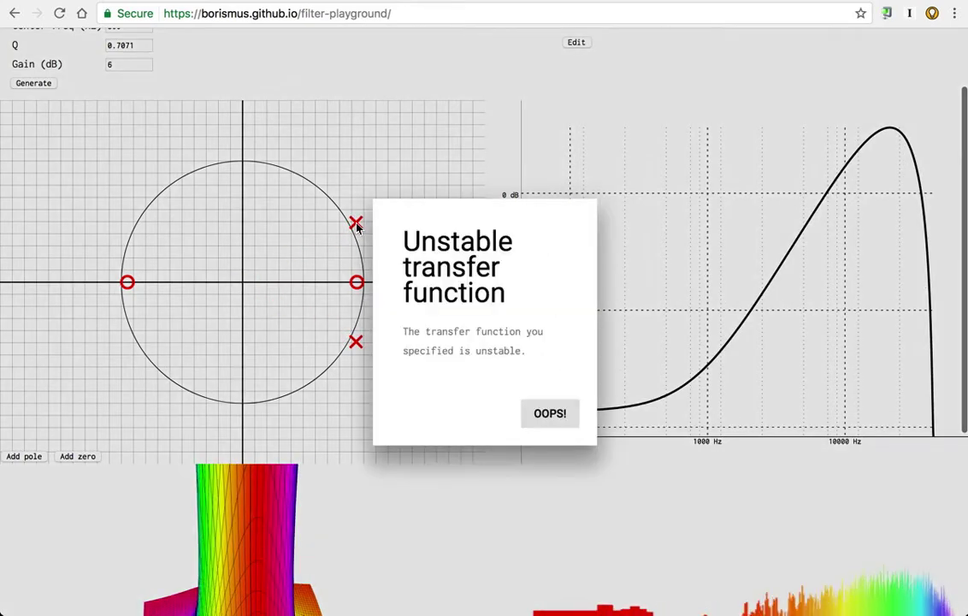
left_click(545, 422)
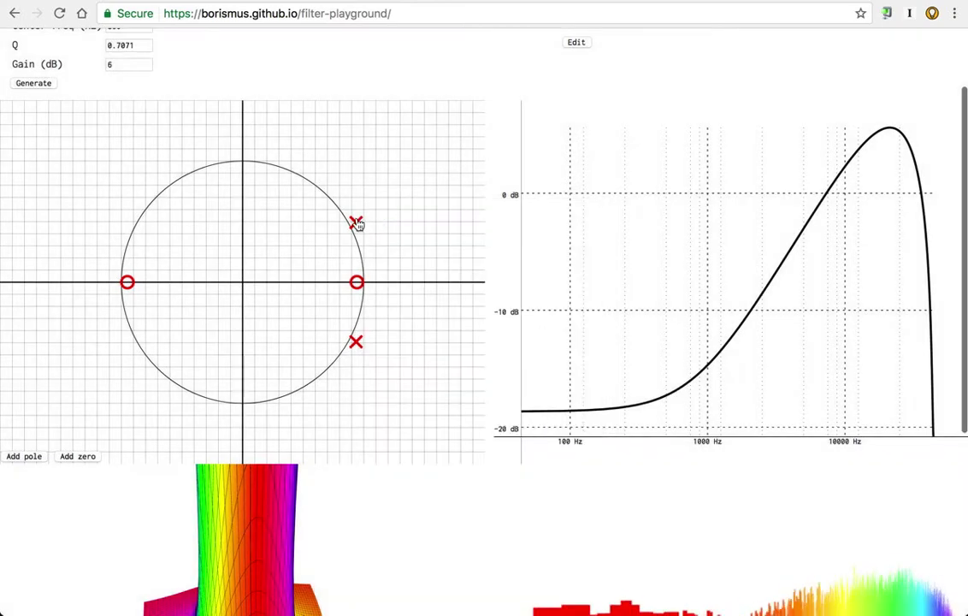
mouse_move(351, 228)
left_mouse_down()
mouse_move(338, 230)
mouse_move(346, 227)
left_mouse_up()
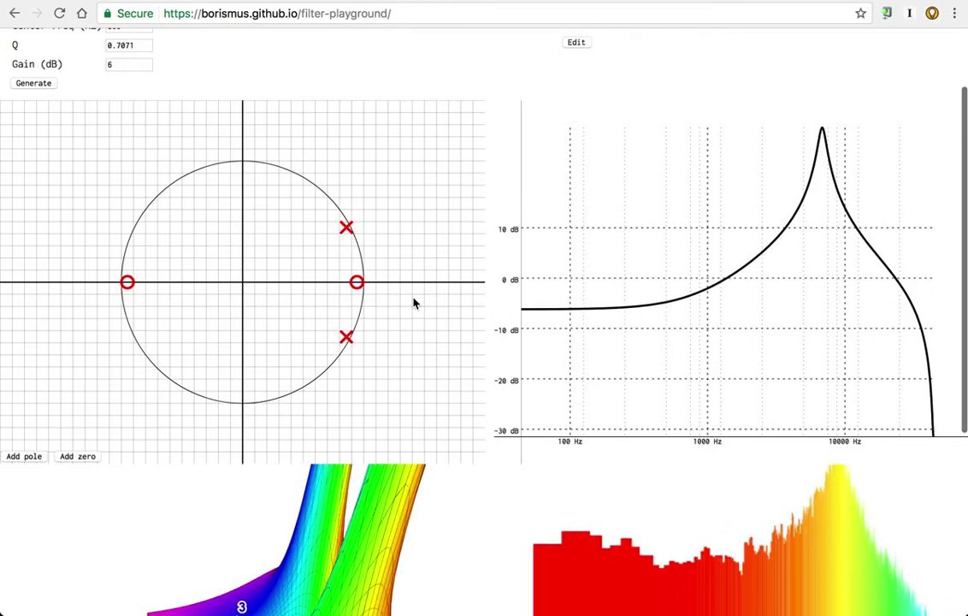
- Rotate the 3D surface to a top-down view and change its display to Pole zero view
scroll(550, 294, "down", 3)
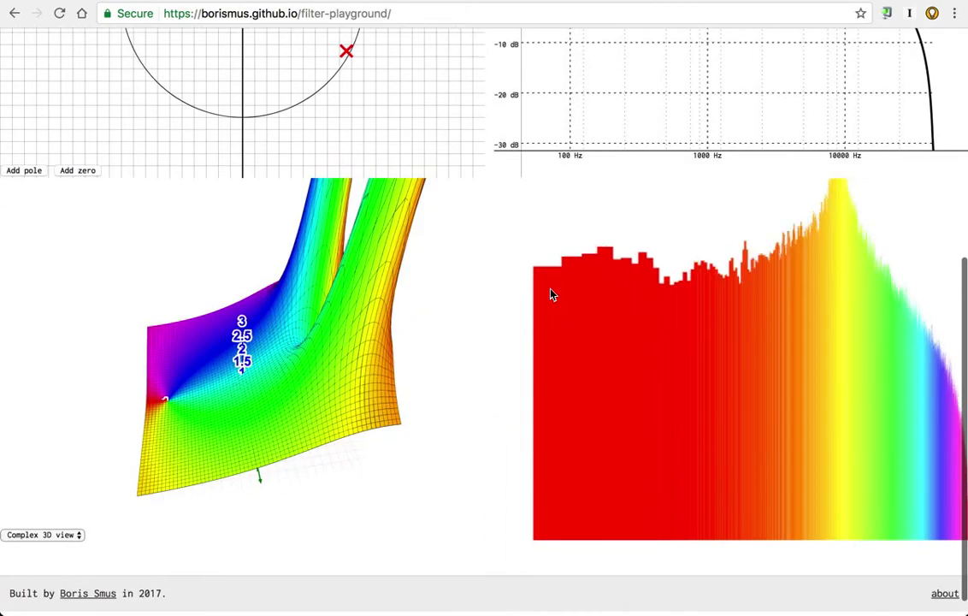
left_click_drag(337, 311, 324, 362)
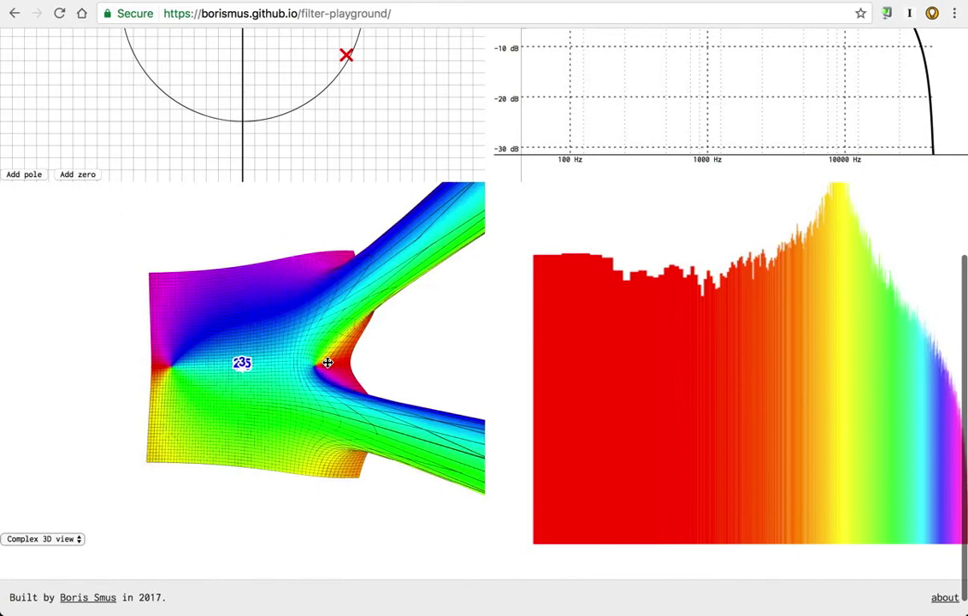
scroll(689, 247, "up", 1)
left_click_drag(363, 398, 362, 419)
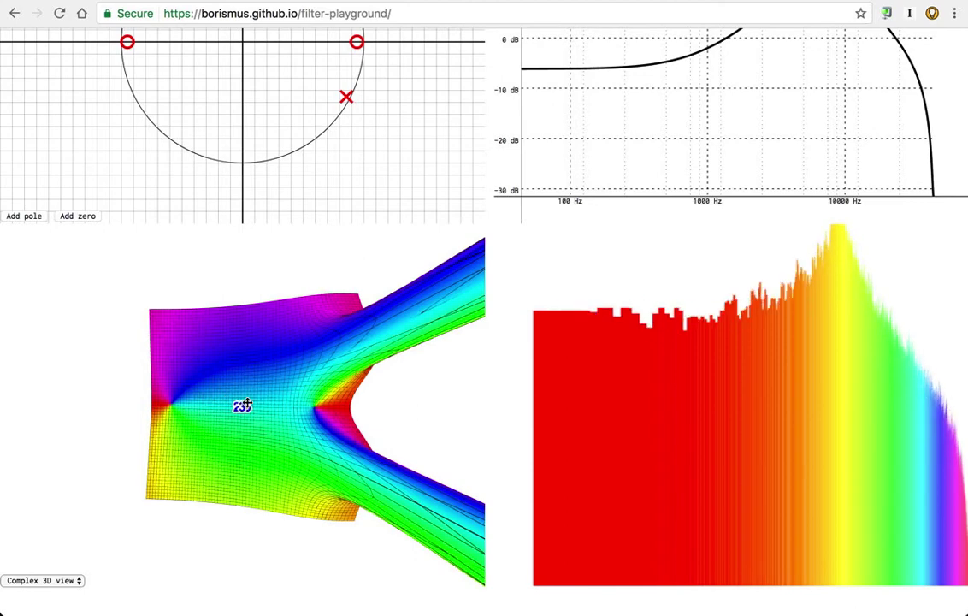
scroll(325, 146, "up", 1)
scroll(344, 180, "up", 1)
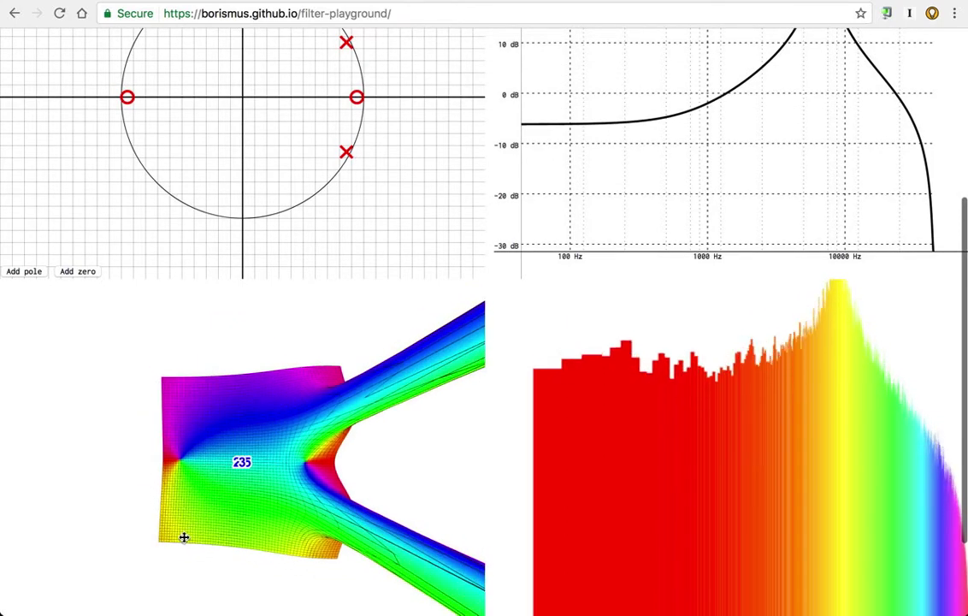
scroll(566, 451, "down", 2)
left_click(24, 571)
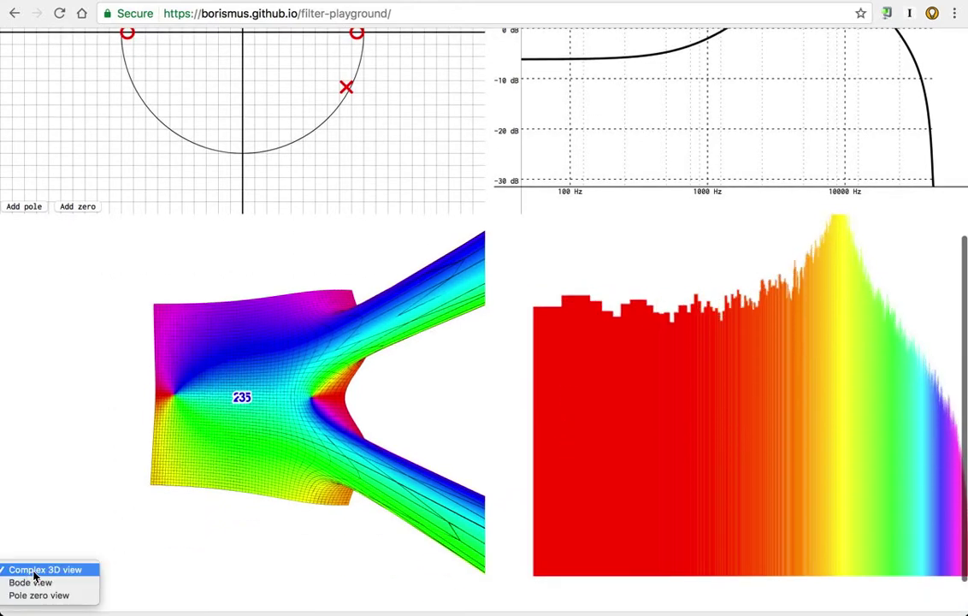
left_click(35, 594)
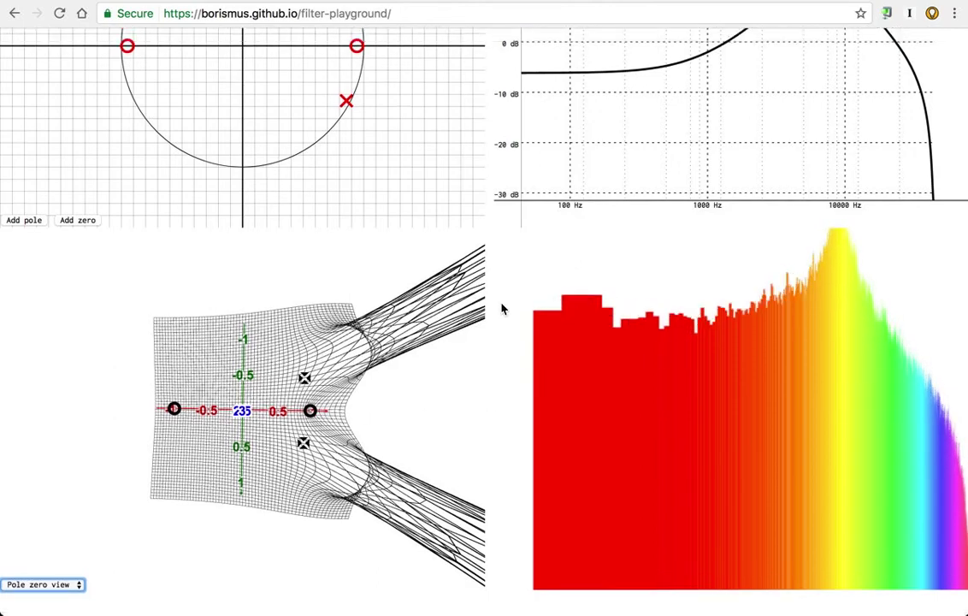
- Compare the Pole zero view with the pole-zero plot and transfer function, and return the surface to Complex 3D view
scroll(503, 306, "up", 3)
scroll(503, 309, "up", 2)
scroll(538, 316, "down", 5)
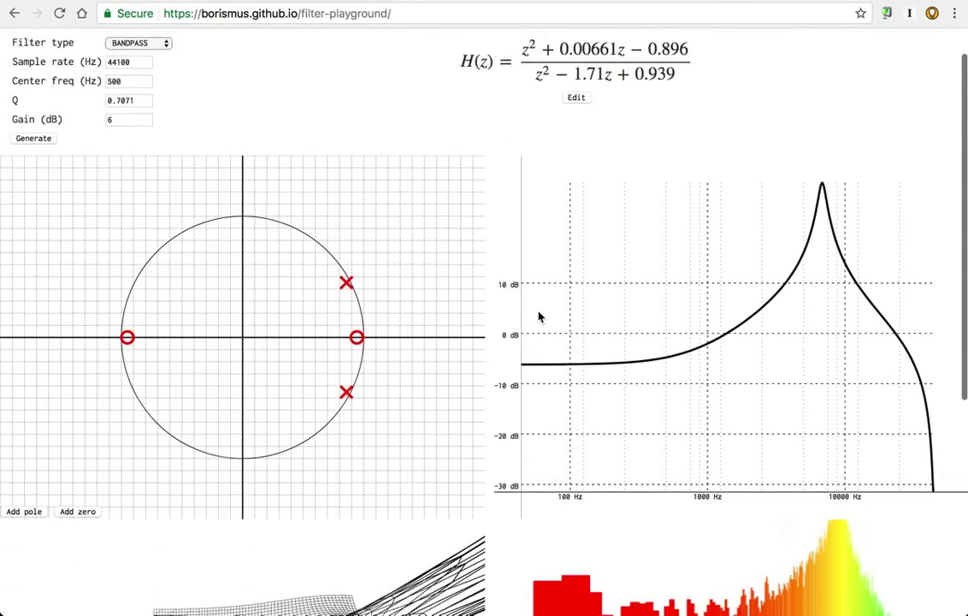
scroll(279, 415, "up", 1)
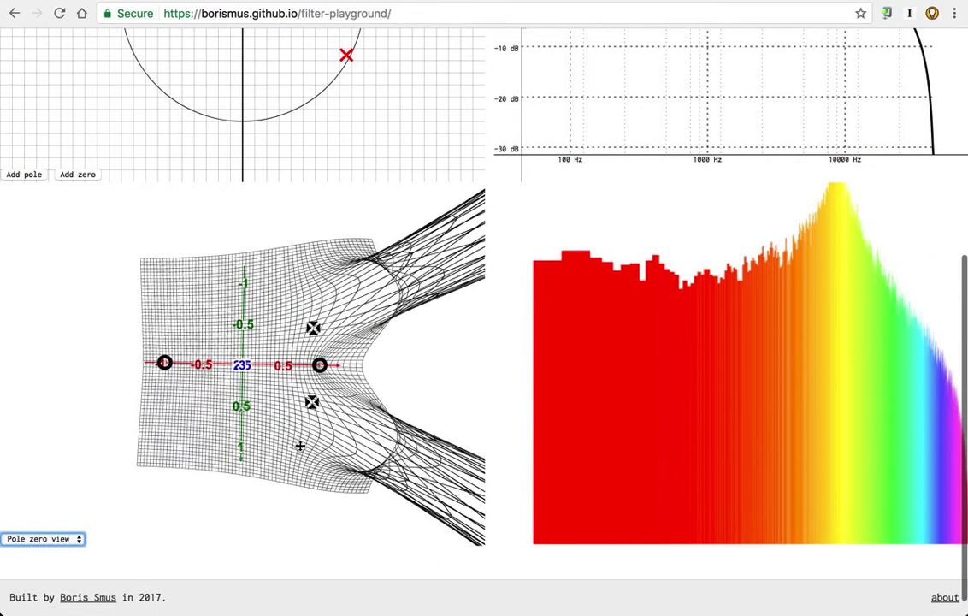
scroll(300, 445, "down", 2)
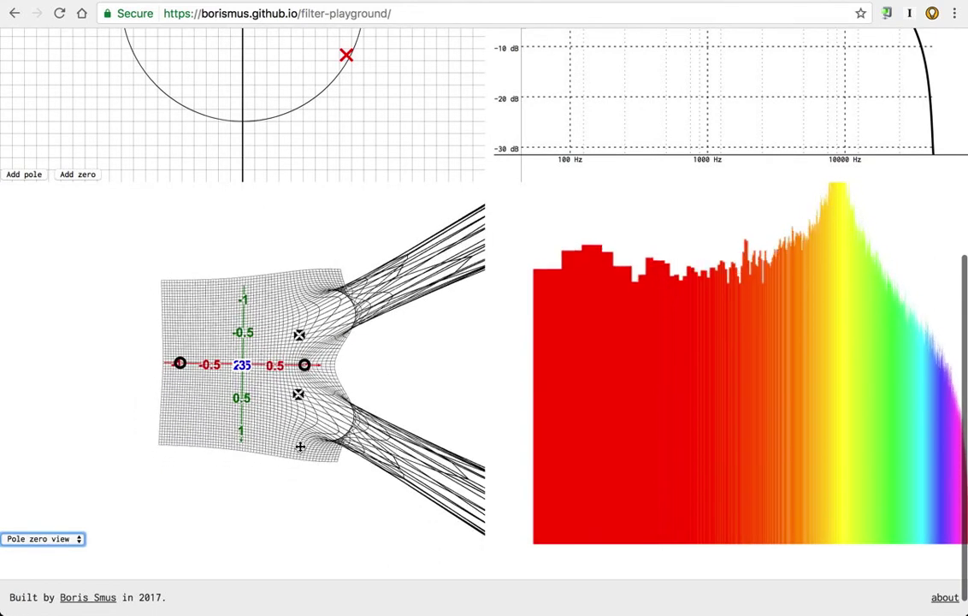
left_click(66, 541)
left_click(68, 513)
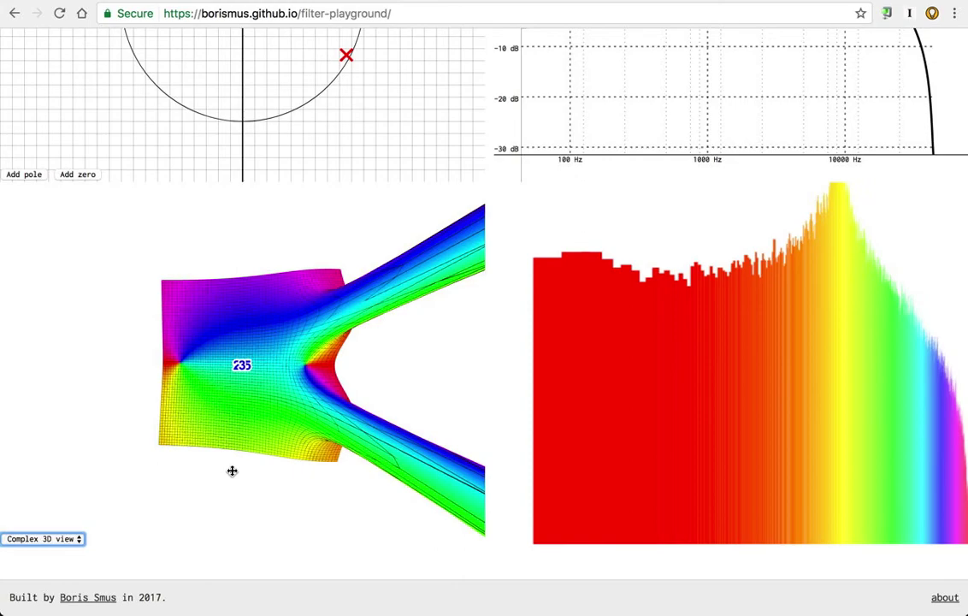
- Rotate the coloured 3D surface to inspect both pole peaks from the side and from above
left_click_drag(231, 470, 311, 405)
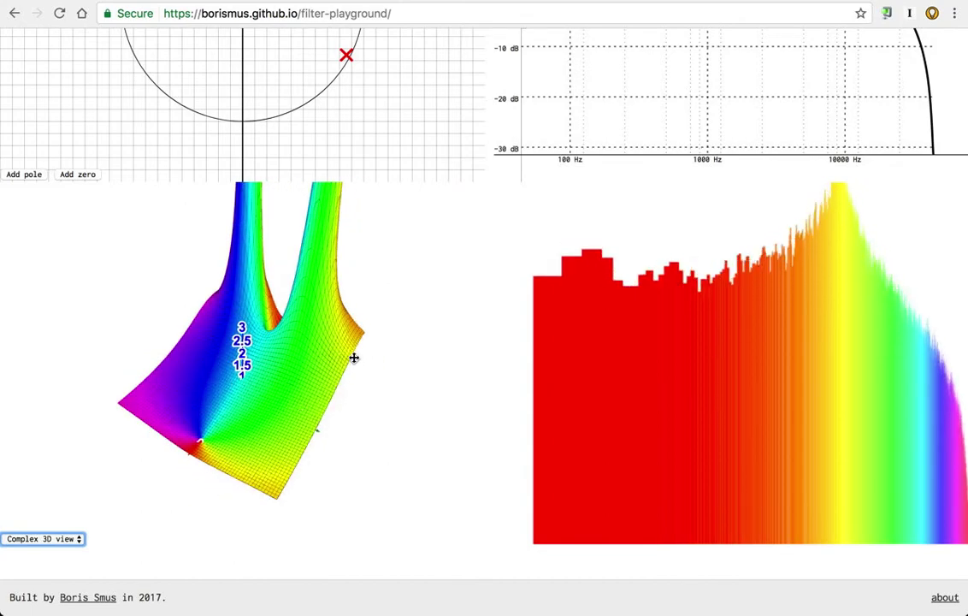
left_click_drag(354, 357, 303, 458)
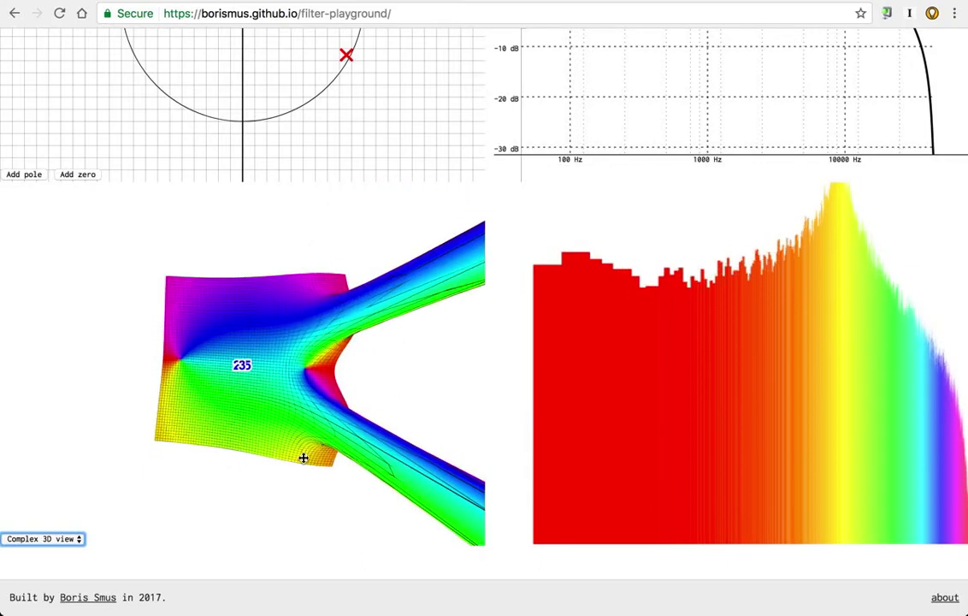
left_click(66, 541)
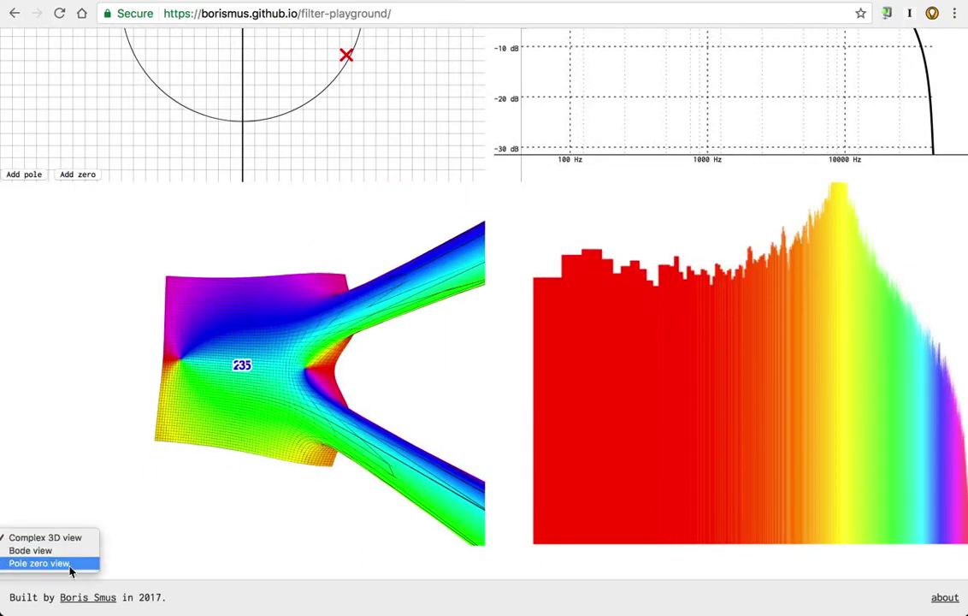
left_click(248, 448)
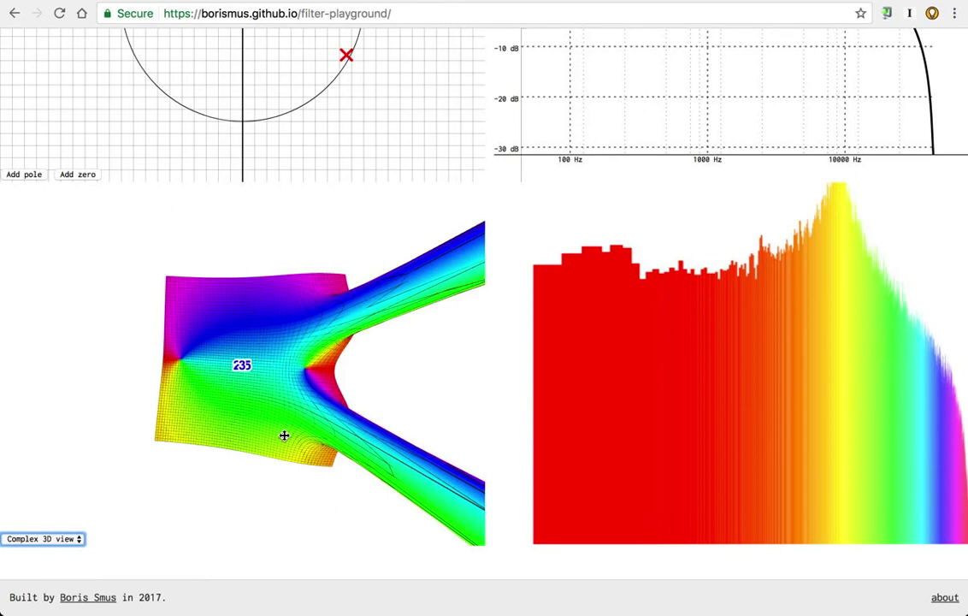
left_click_drag(284, 435, 245, 465)
left_click(80, 541)
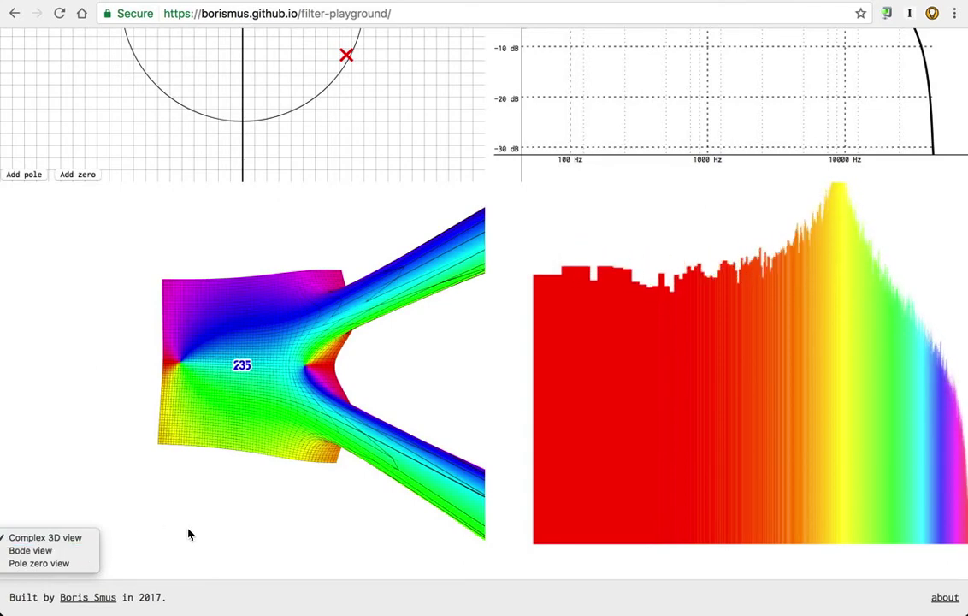
left_click(189, 534)
- Change the 3D surface display to Bode view and tilt it to show the unit circle curve in perspective
left_click(64, 538)
left_click(61, 552)
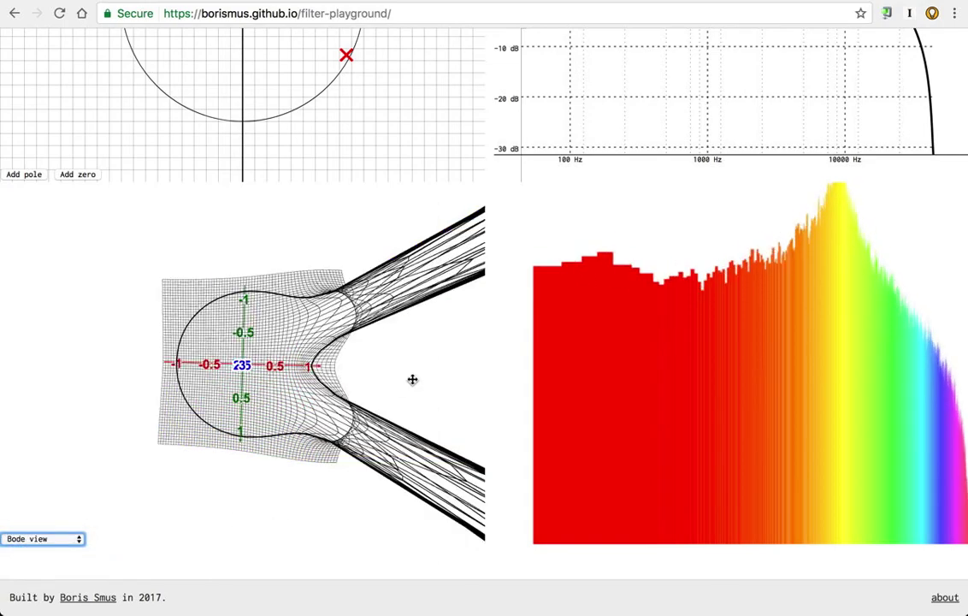
left_click_drag(372, 440, 372, 380)
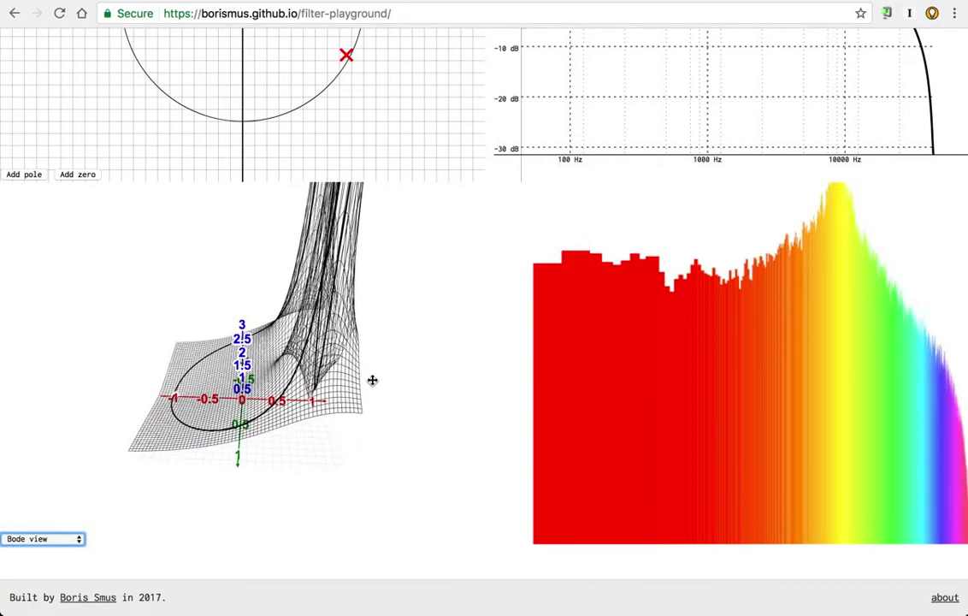
scroll(786, 130, "up", 2)
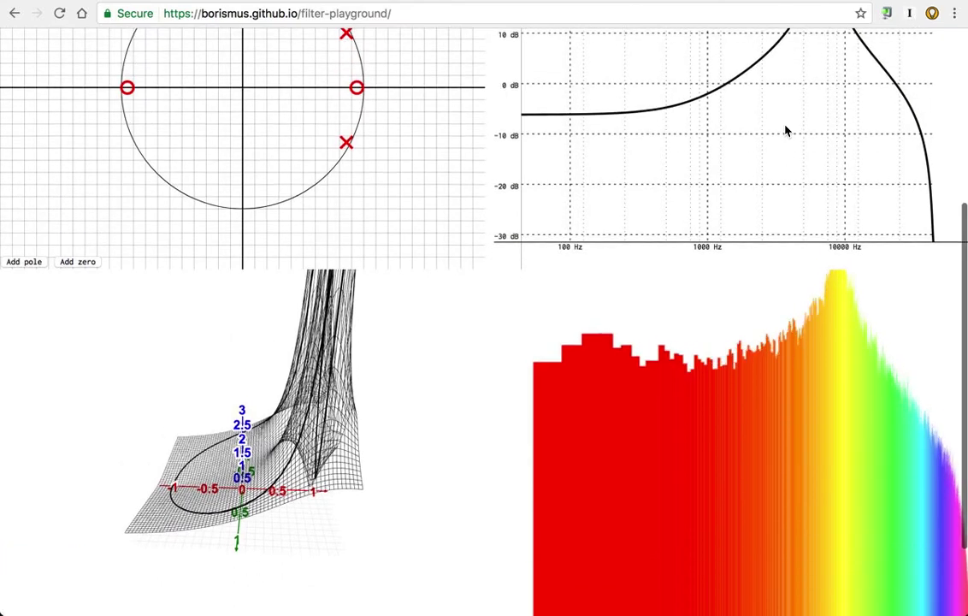
- Rotate the Bode view surface to look straight down on the unit circle
scroll(786, 130, "up", 3)
scroll(787, 129, "down", 3)
scroll(787, 130, "up", 2)
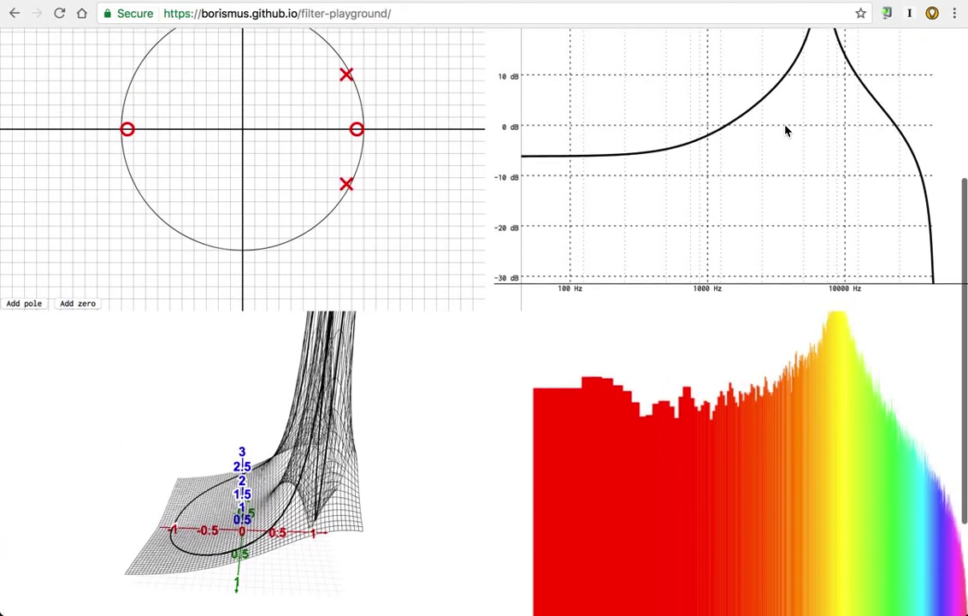
left_click_drag(405, 416, 408, 518)
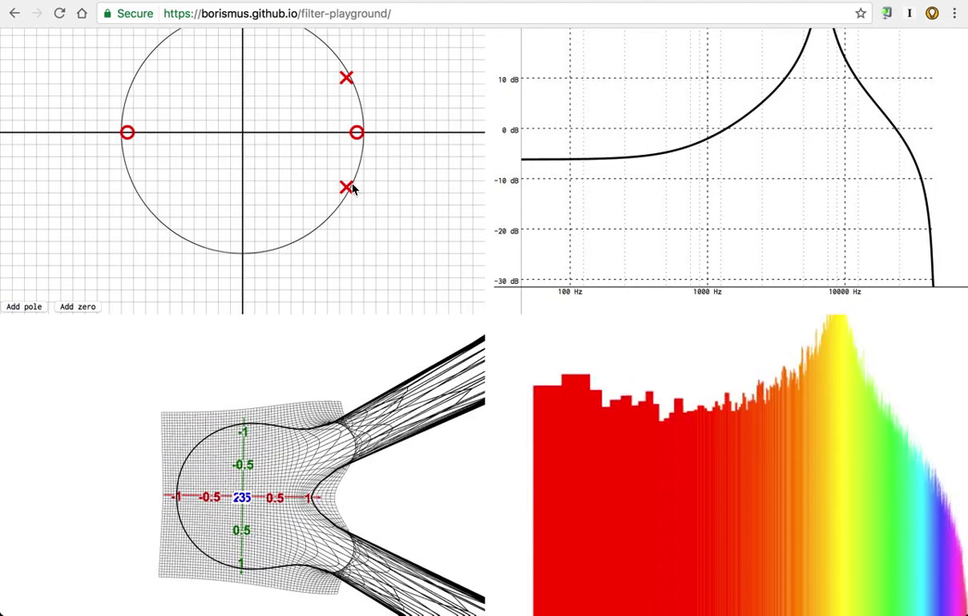
- Move the conjugate poles inward from the unit circle and then away from the real axis, viewing the surface in perspective from opposite sides
left_click_drag(328, 179, 297, 165)
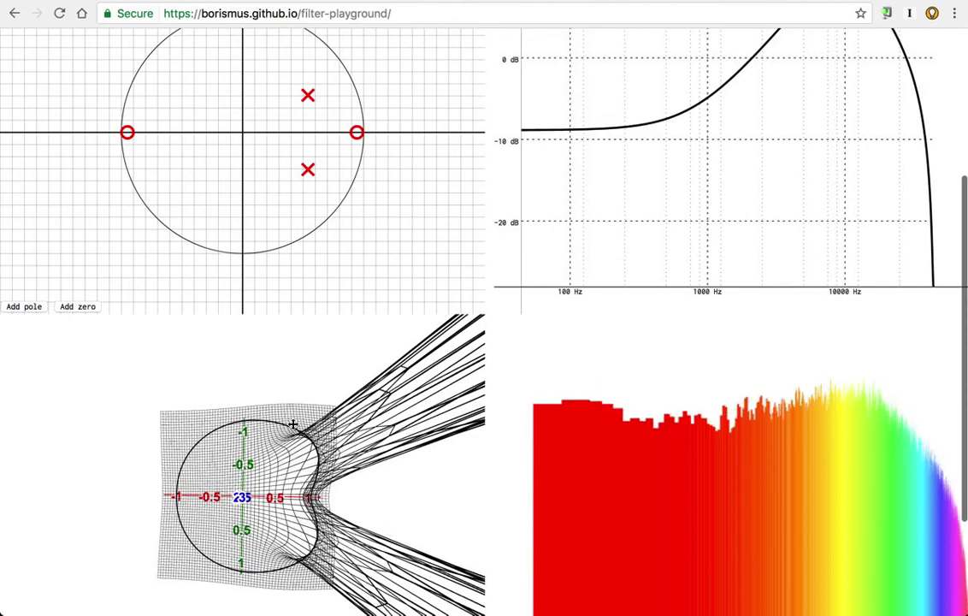
left_click_drag(277, 577, 279, 481)
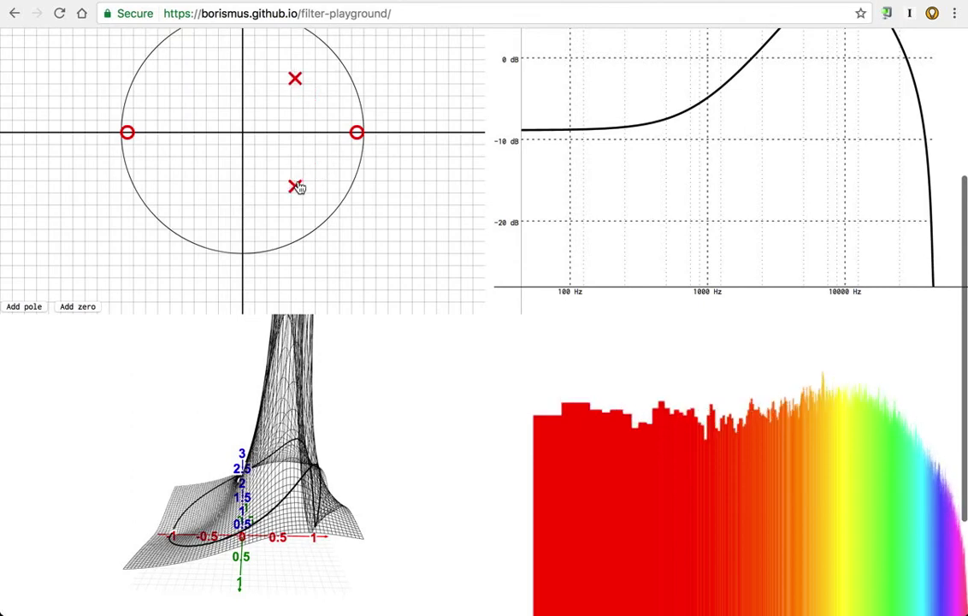
left_click_drag(298, 187, 286, 217)
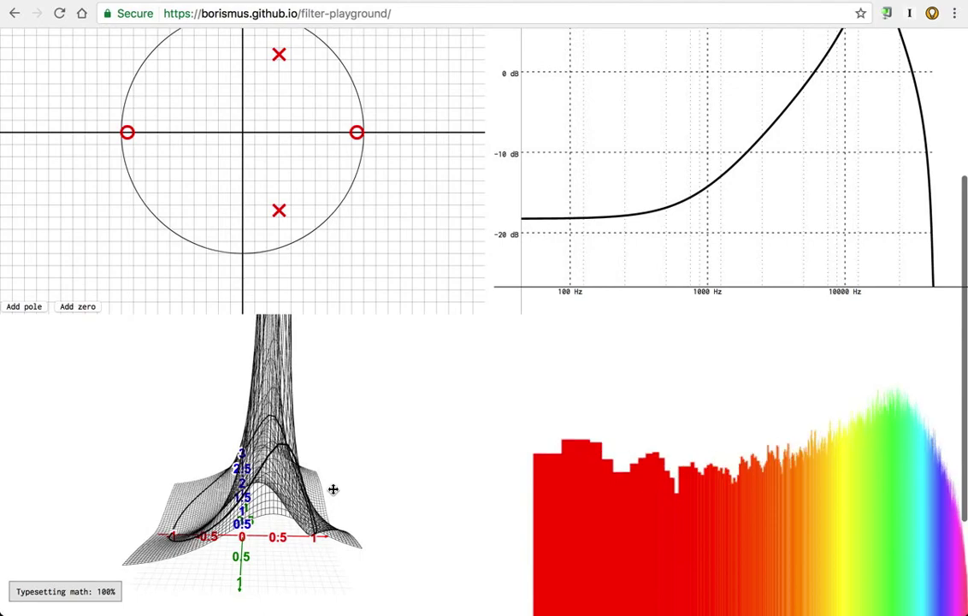
left_click_drag(333, 489, 225, 501)
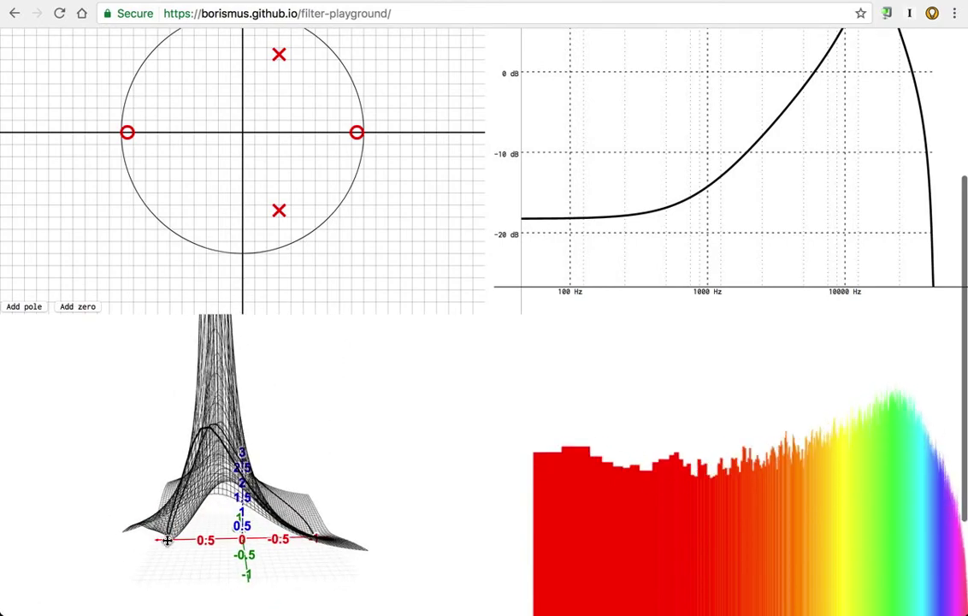
- Move the conjugate poles close to the zero on the positive real axis, then back out into the upper and lower half-planes
left_click_drag(281, 212, 359, 161)
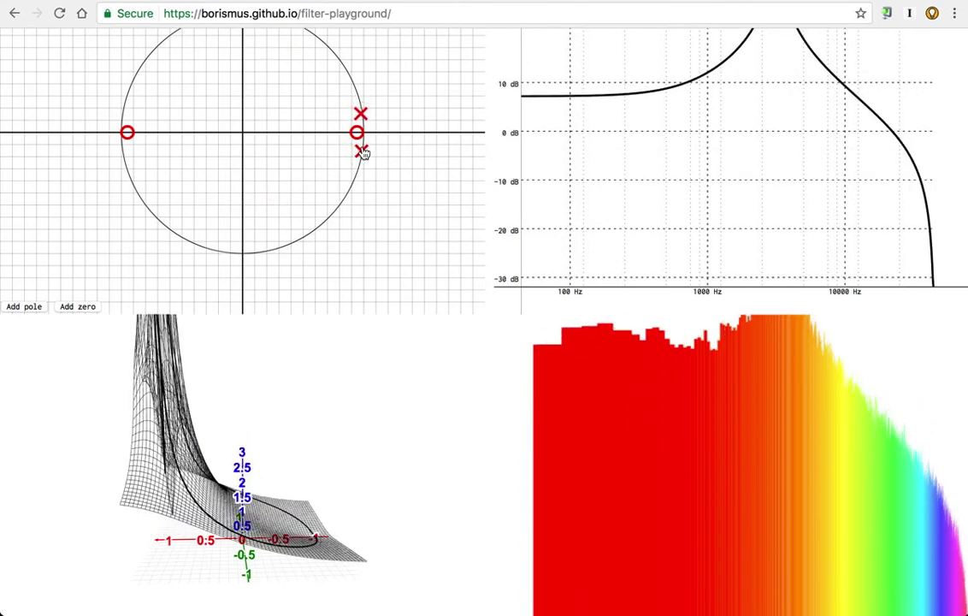
left_click_drag(362, 153, 363, 152)
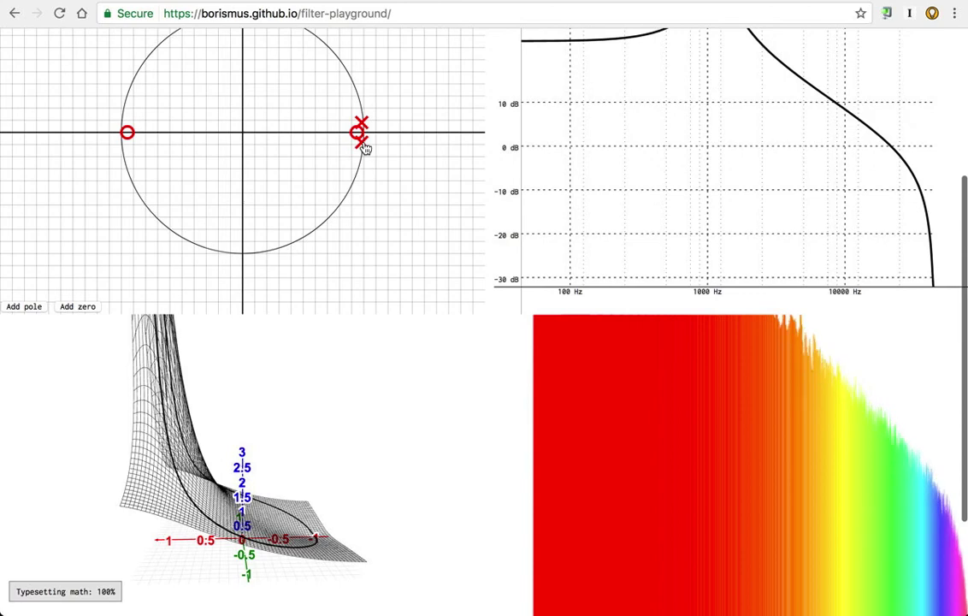
left_click_drag(355, 169, 306, 206)
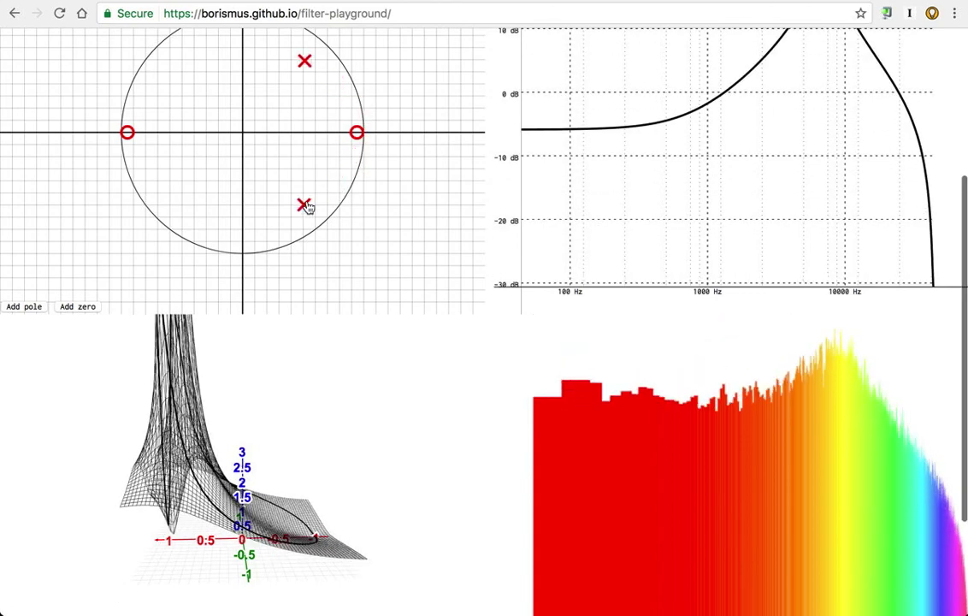
- Place the conjugate poles well inside the unit circle, giving a denominator of about z² − 1.15z + 0.453, and tilt the surface to view it from above
scroll(424, 273, "up", 1)
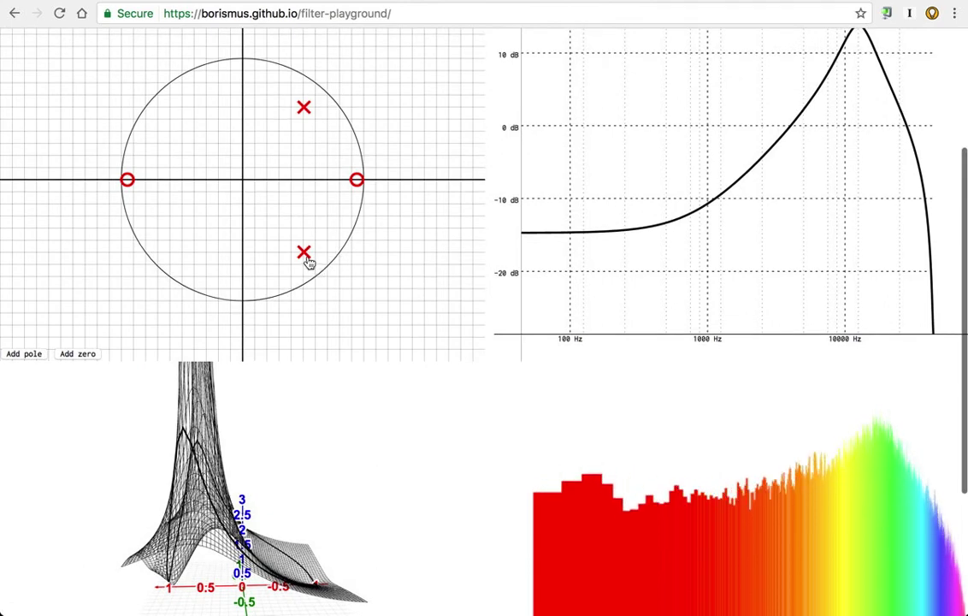
left_click_drag(310, 263, 305, 272)
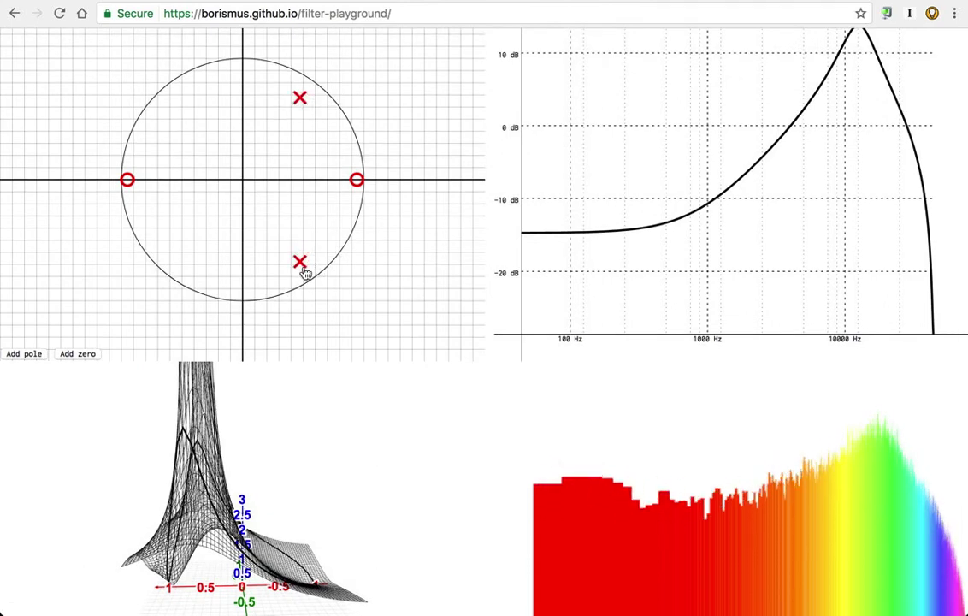
left_click_drag(305, 273, 320, 233)
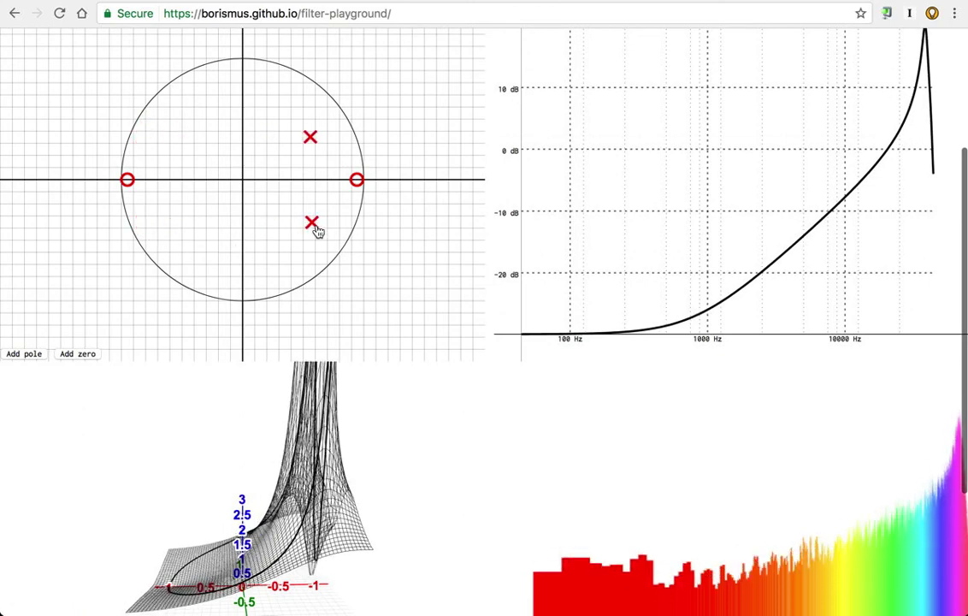
left_click_drag(299, 430, 271, 537)
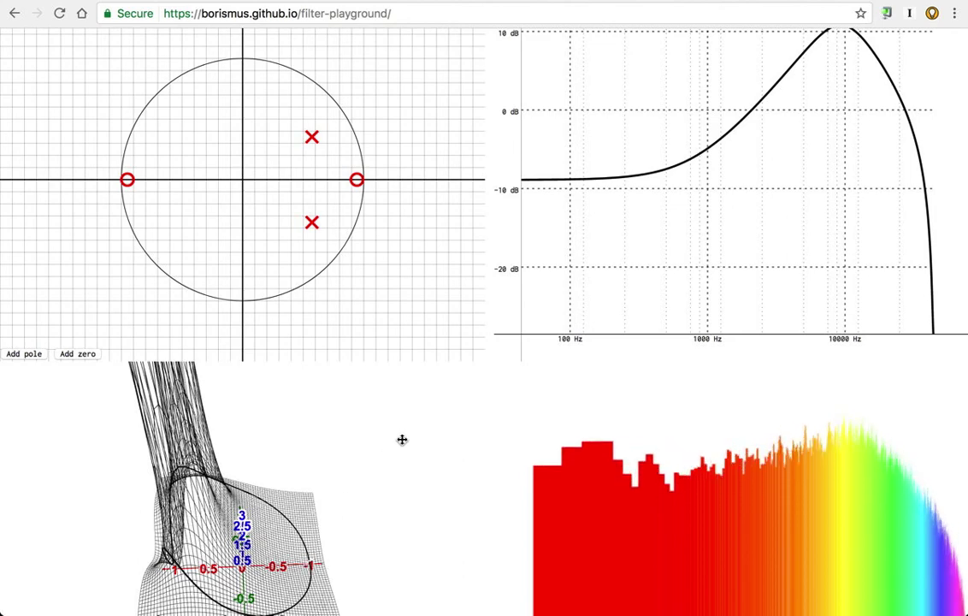
- Review the Bode view surface and colour spectrum, then compare them with the pole-zero plot, frequency response and transfer function
scroll(647, 320, "down", 1)
scroll(647, 320, "down", 5)
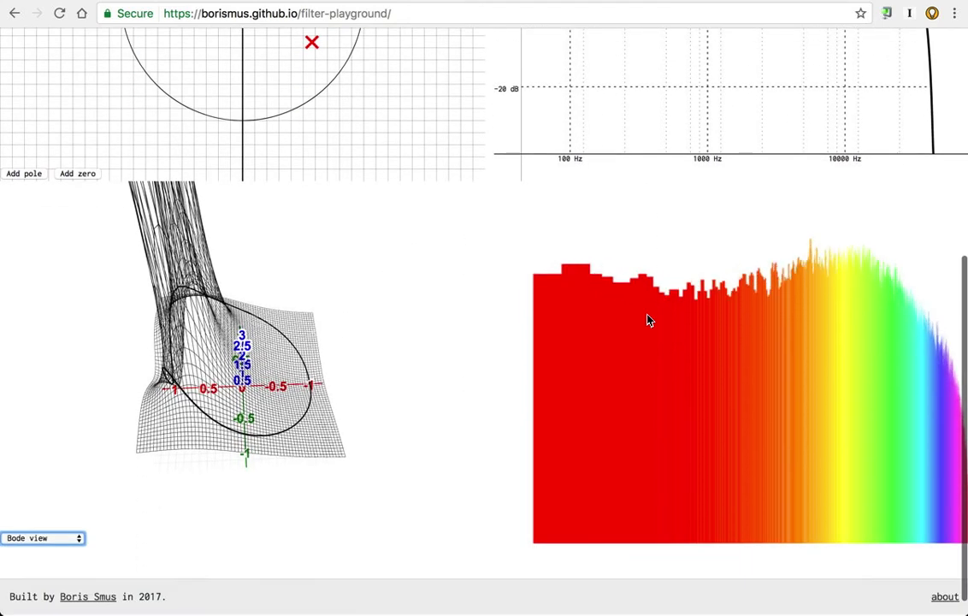
scroll(647, 320, "up", 5)
scroll(647, 320, "down", 2)
scroll(648, 320, "down", 5)
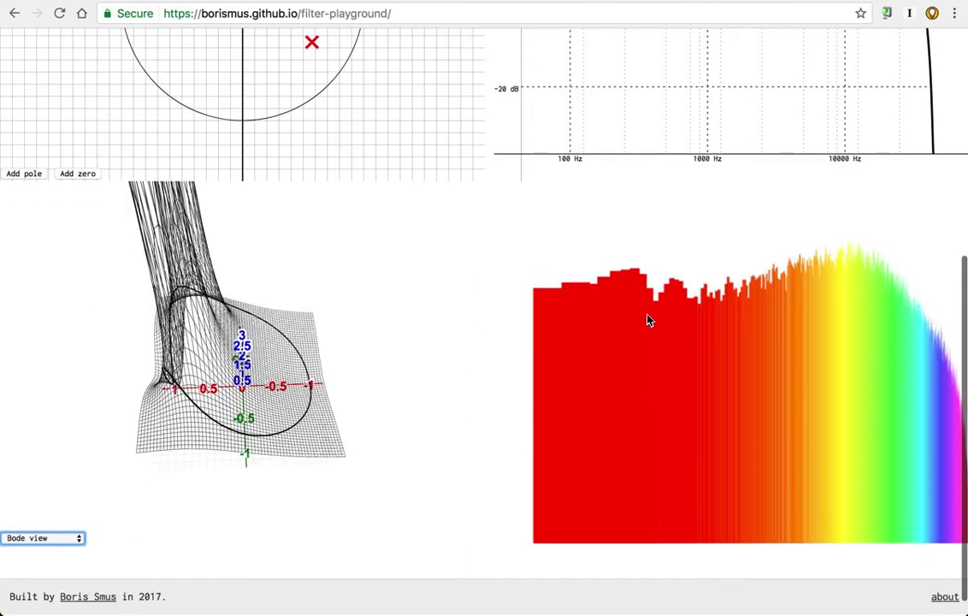
scroll(647, 320, "up", 2)
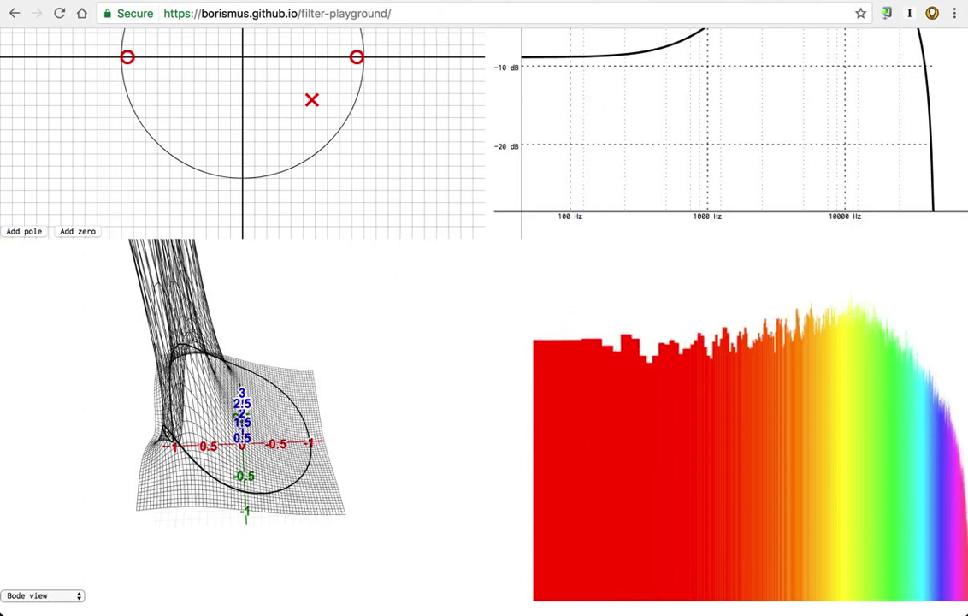
scroll(517, 143, "up", 5)
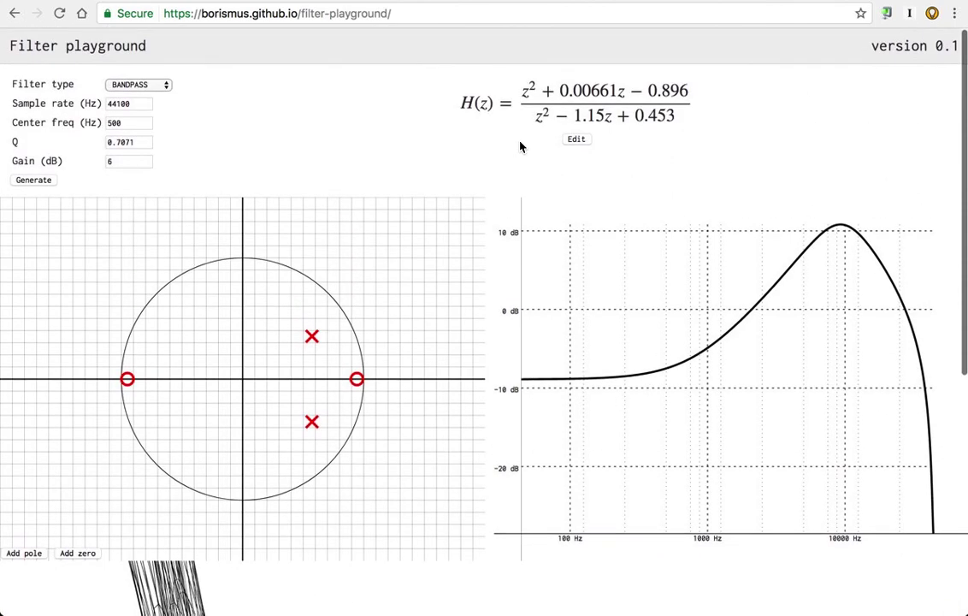